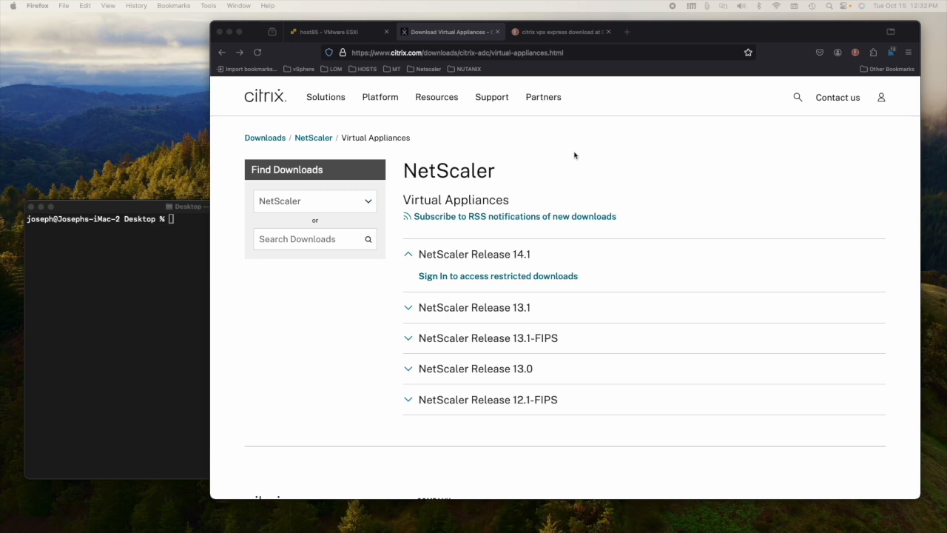
Step: Open the 'Download Virtual Appliances - Citrix' result from DuckDuckGo, then return to the host85 ESXi tab
click(553, 34)
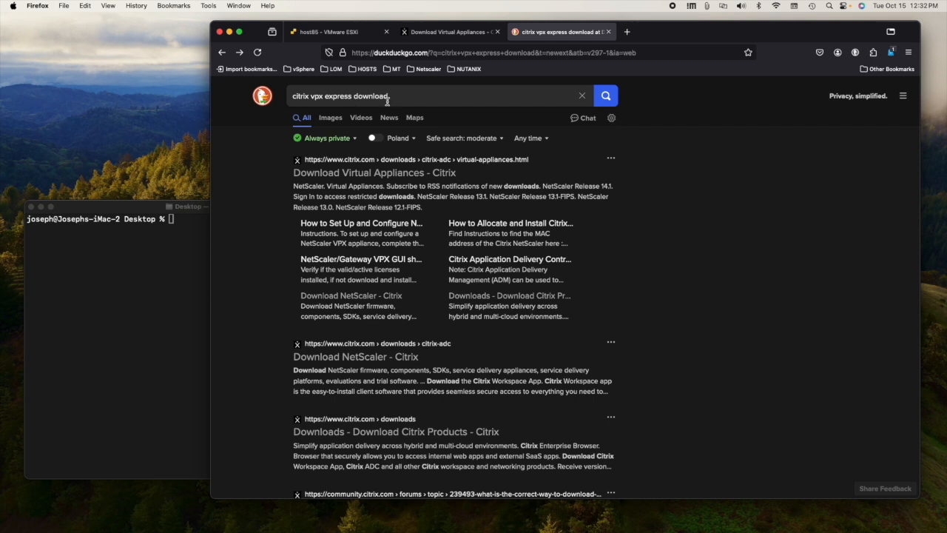
click(401, 174)
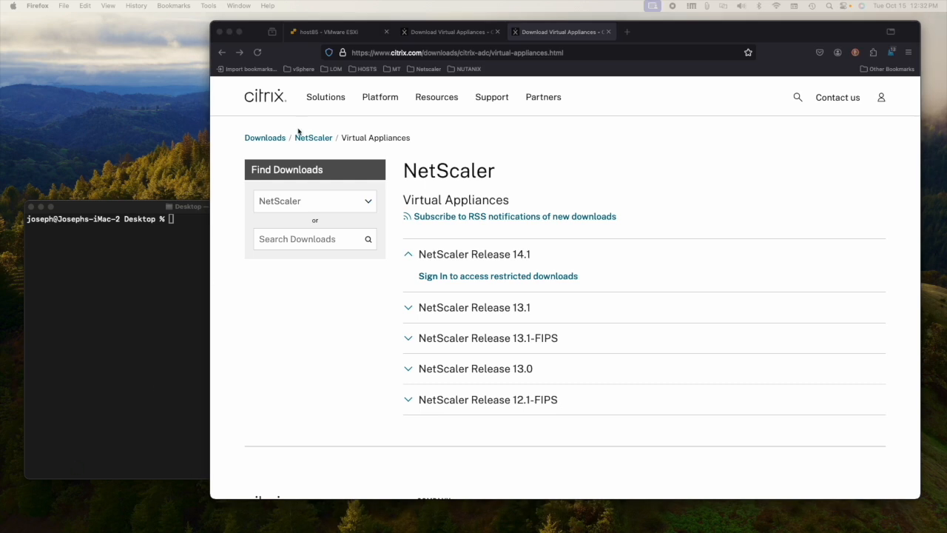
click(337, 34)
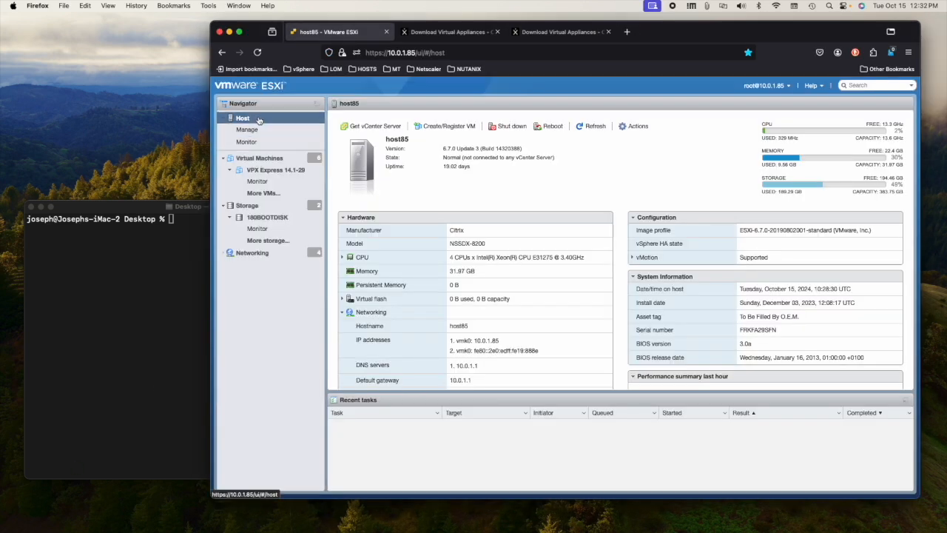
Step: Start Create/Register VM with 'Deploy from an OVF or OVA file' and advance to file selection
click(445, 127)
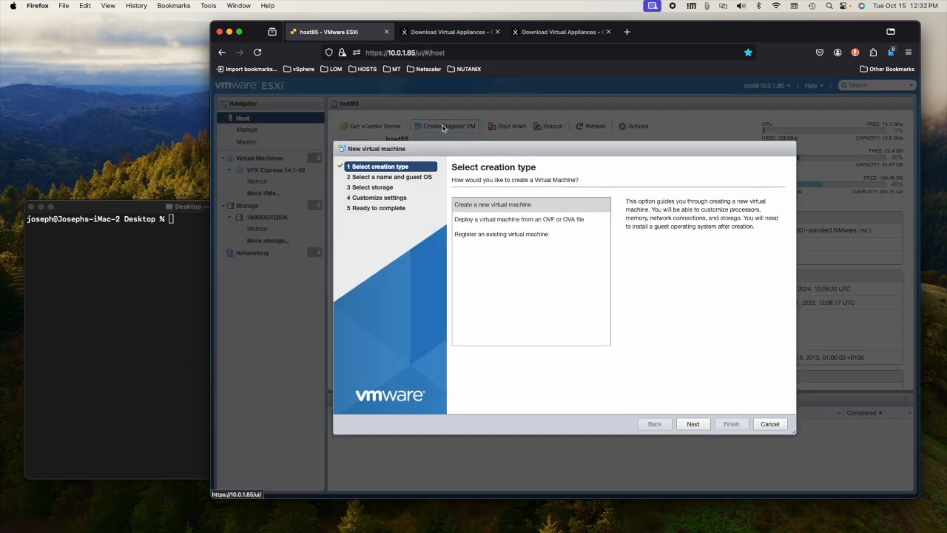
click(508, 220)
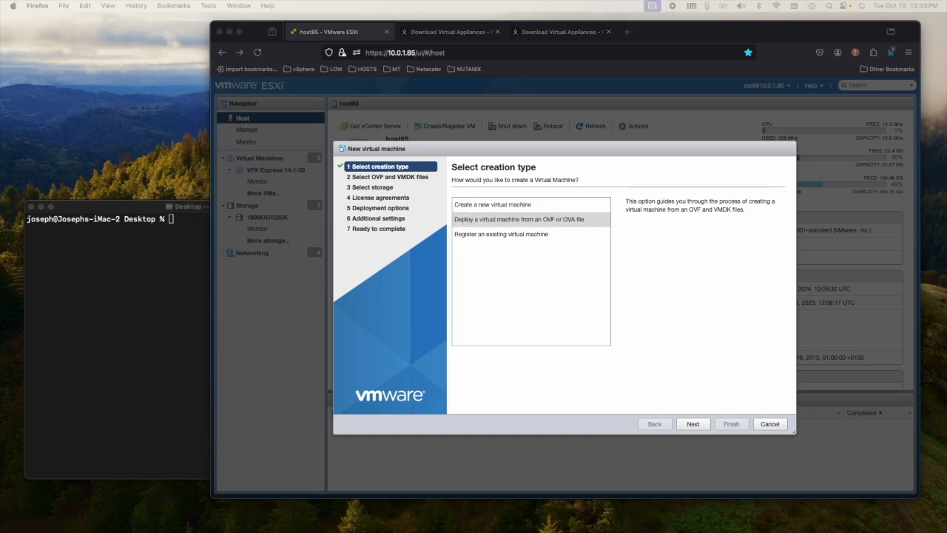
drag(0, 170, 107, 53)
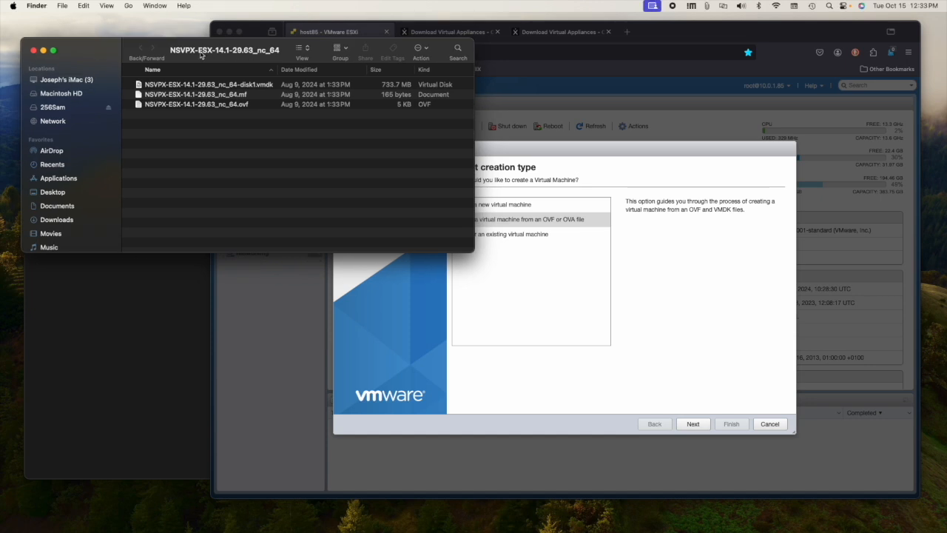
click(263, 89)
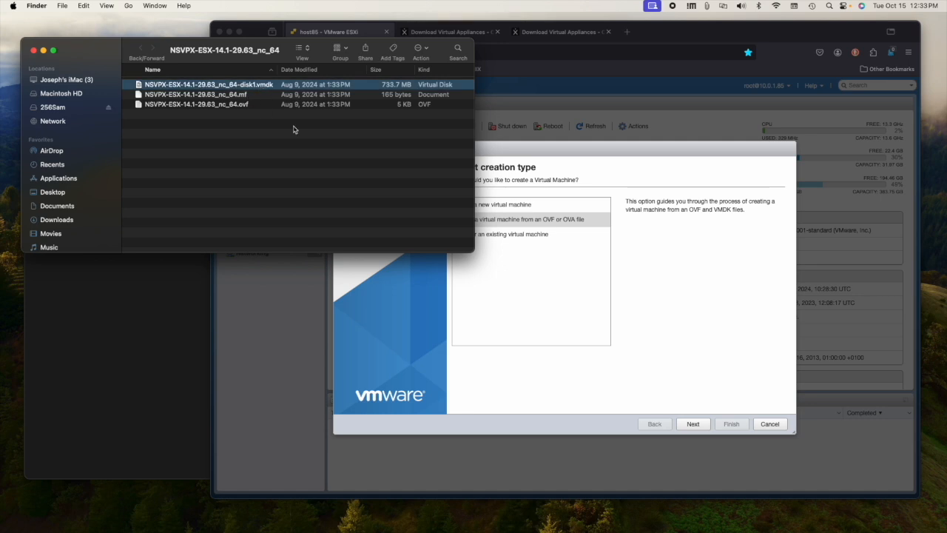
click(540, 286)
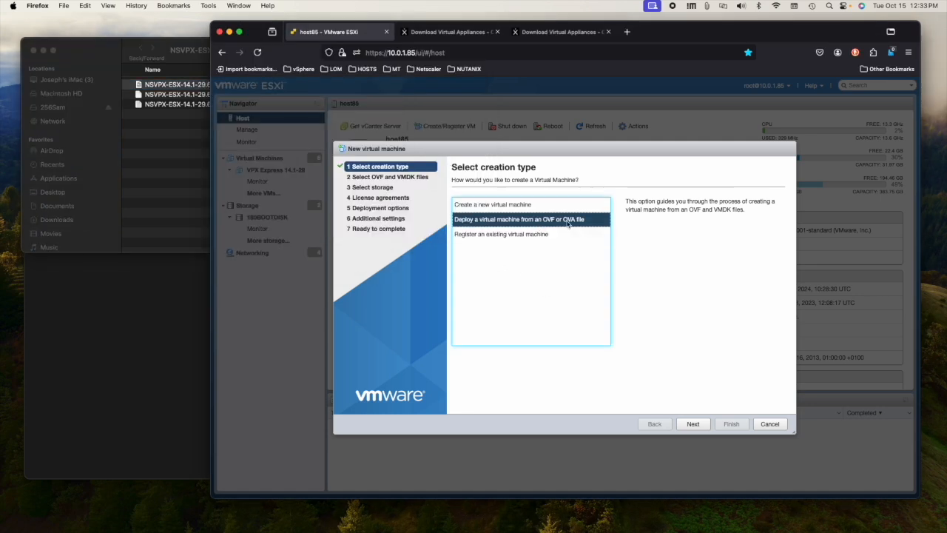
click(682, 427)
click(466, 215)
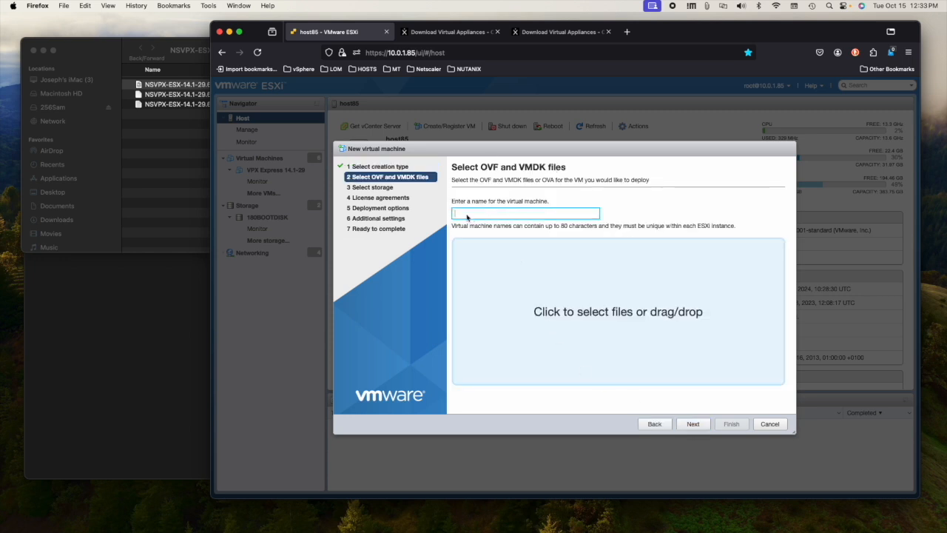
Step: Name the VM vpx-express and add the NetScaler .ovf and .vmdk files
text(vpxE)
text(-express)
click(154, 87)
shift+click(191, 106)
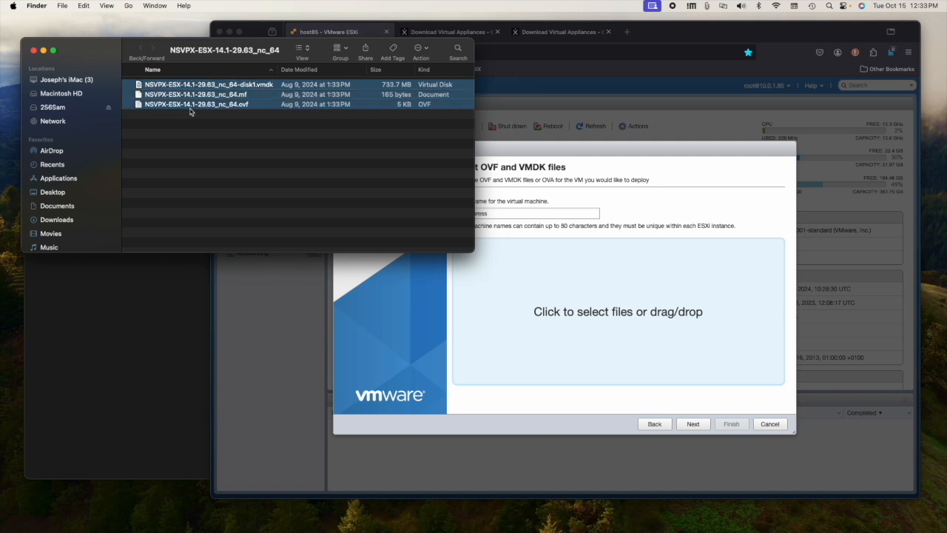
click(215, 97)
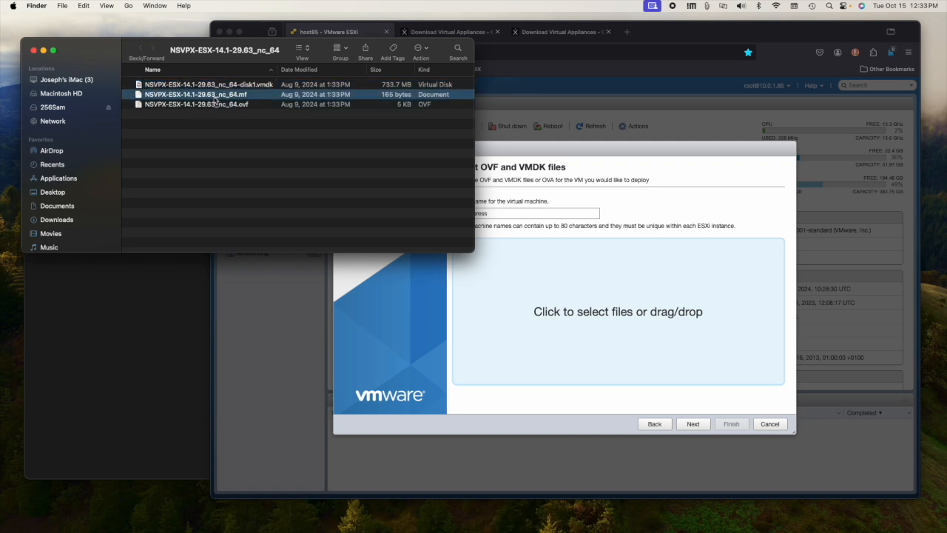
click(216, 108)
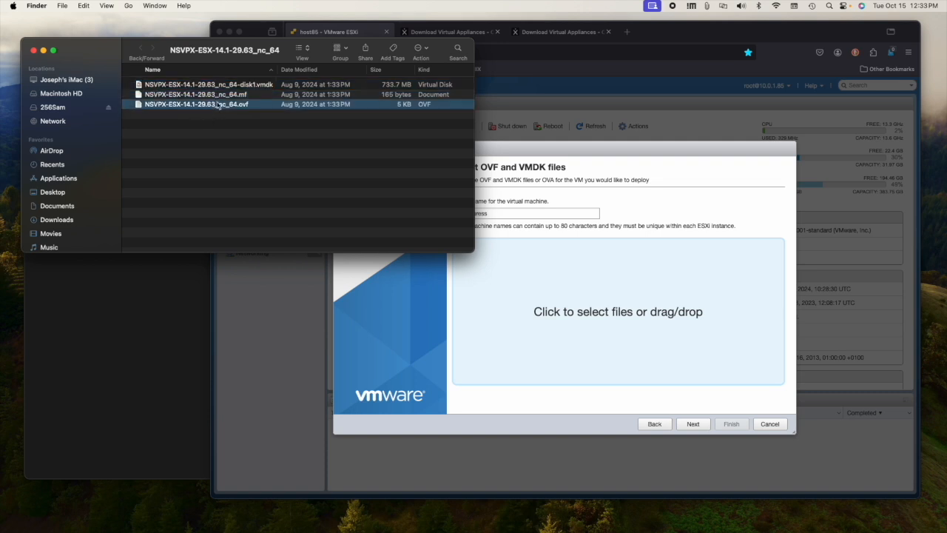
super+click(220, 90)
drag(221, 89, 548, 313)
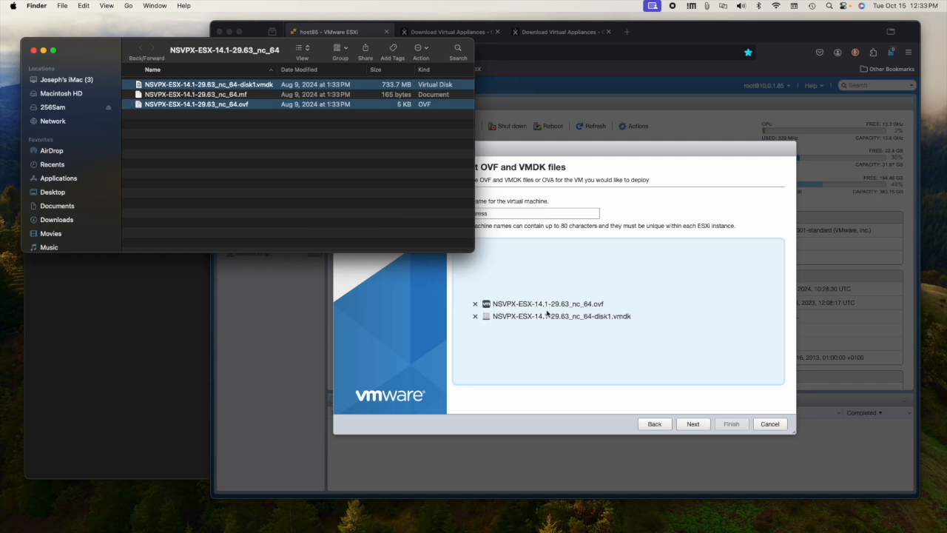
click(694, 425)
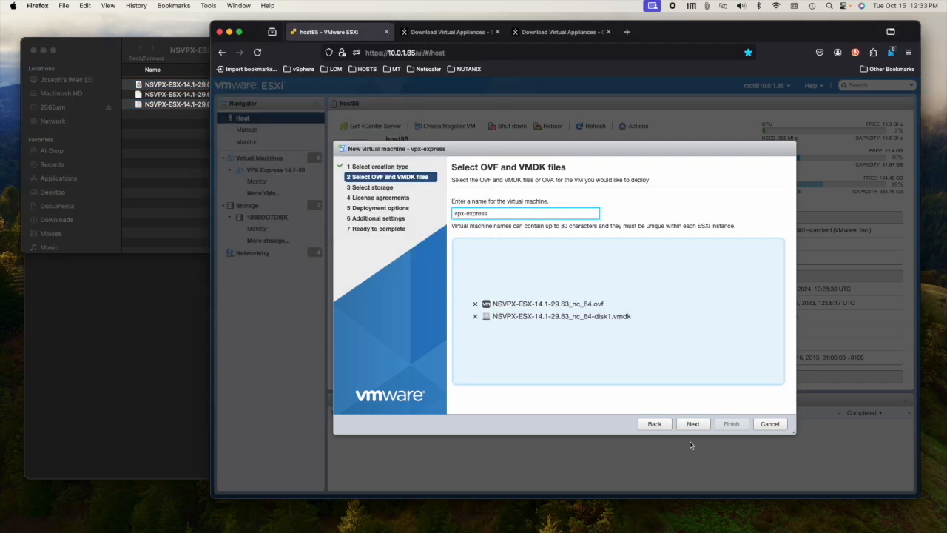
Step: Keep datastore 180BOOTDISK and the LAN network, then finish the wizard to deploy
click(693, 425)
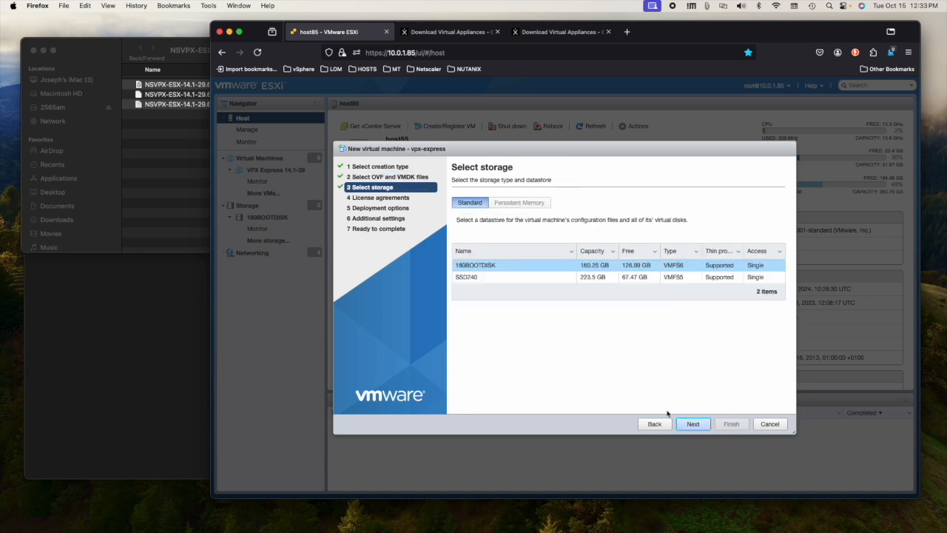
click(697, 427)
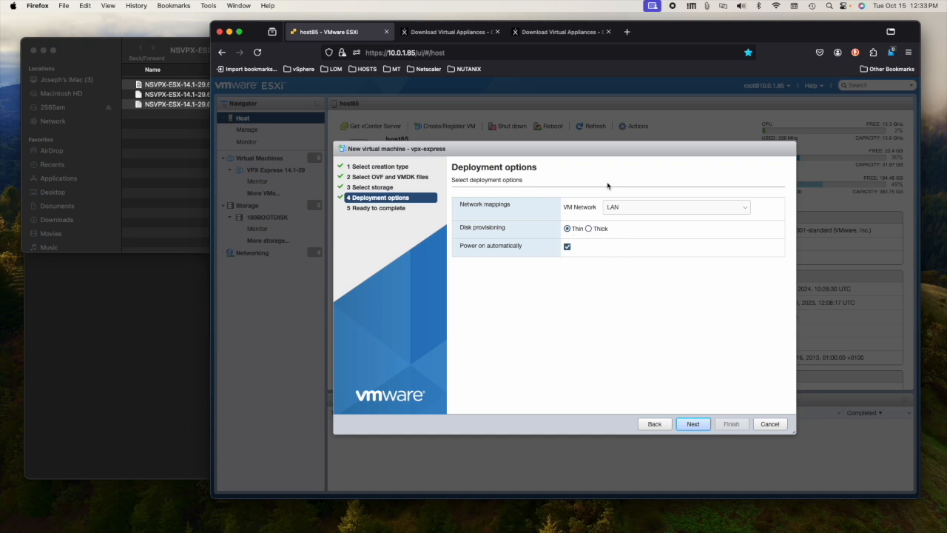
click(622, 207)
click(628, 208)
click(695, 426)
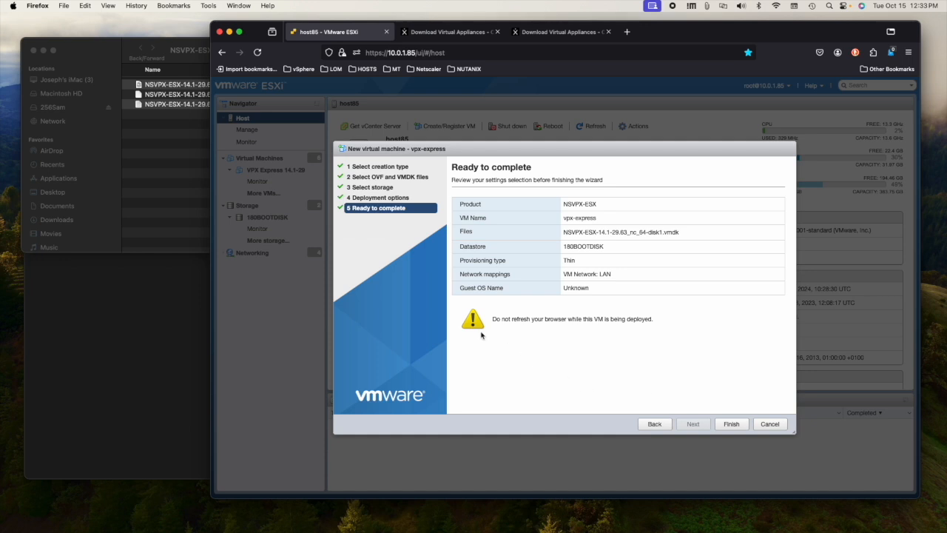
click(731, 424)
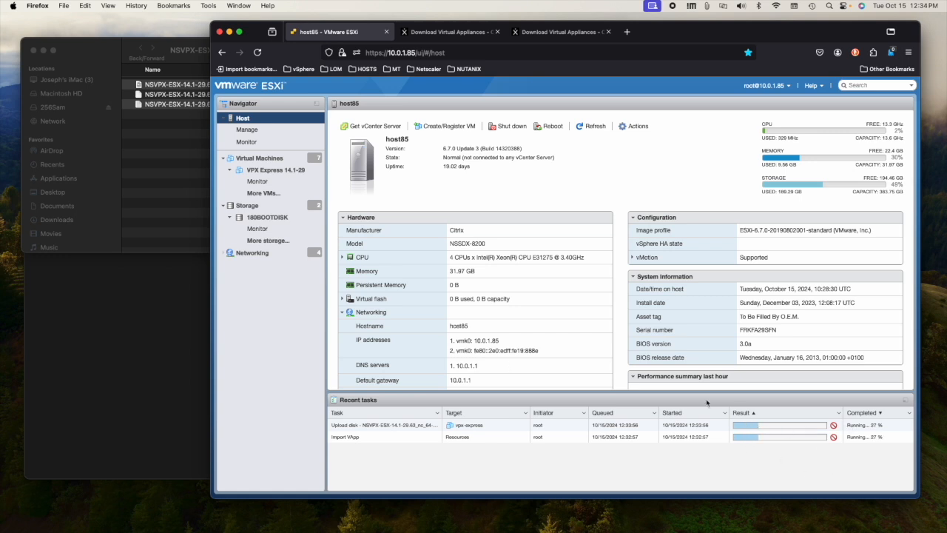
Step: Select vpx-express under Virtual Machines and open its console
click(272, 163)
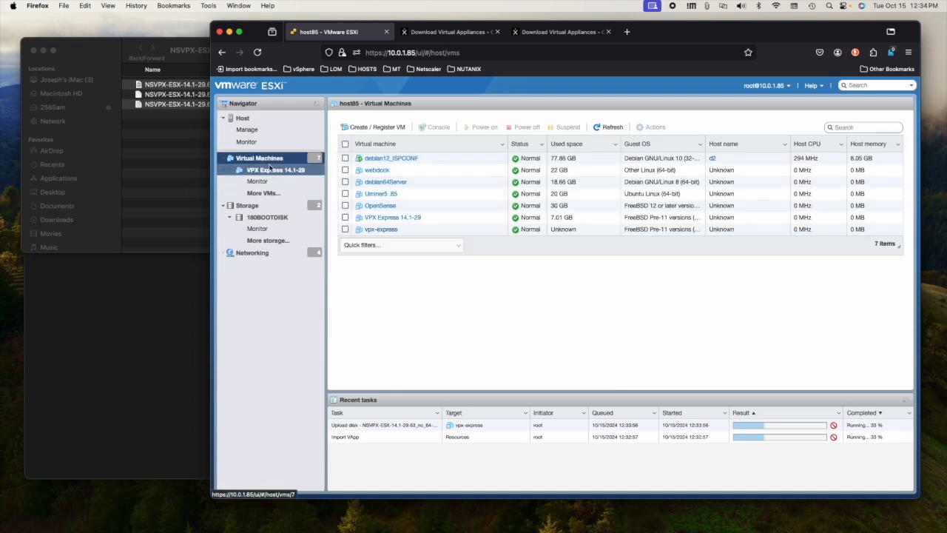
click(381, 230)
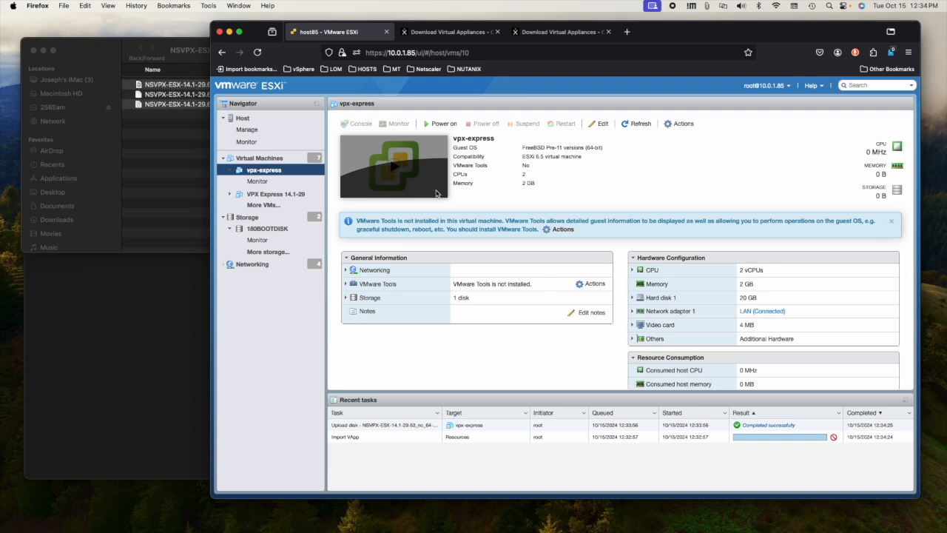
click(435, 197)
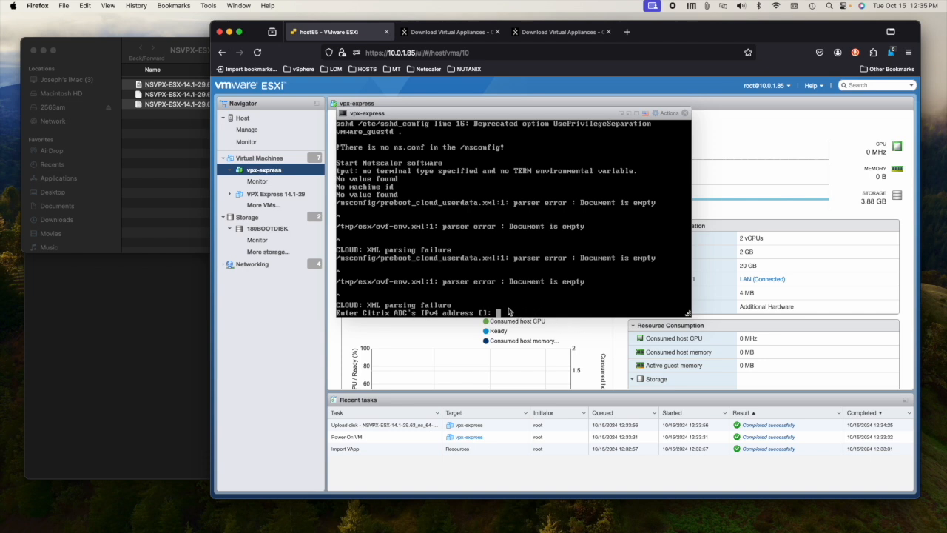
Step: Enter IPv4 address 10.0.1.171 and netmask 255.255.255.0, correcting a mistyped netmask
text(10.0.1.171)
key(Return)
text(25)
text(5)
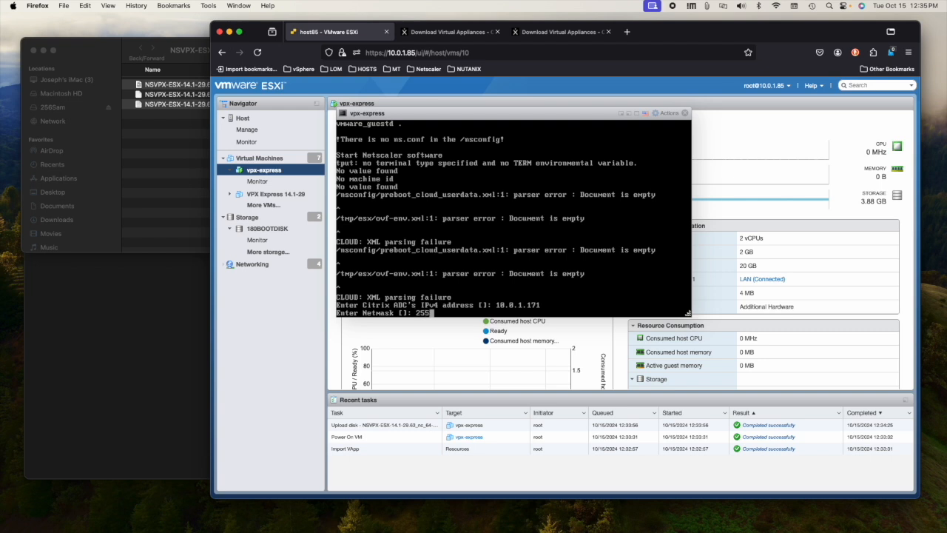
text(.25.255.0)
key(Return)
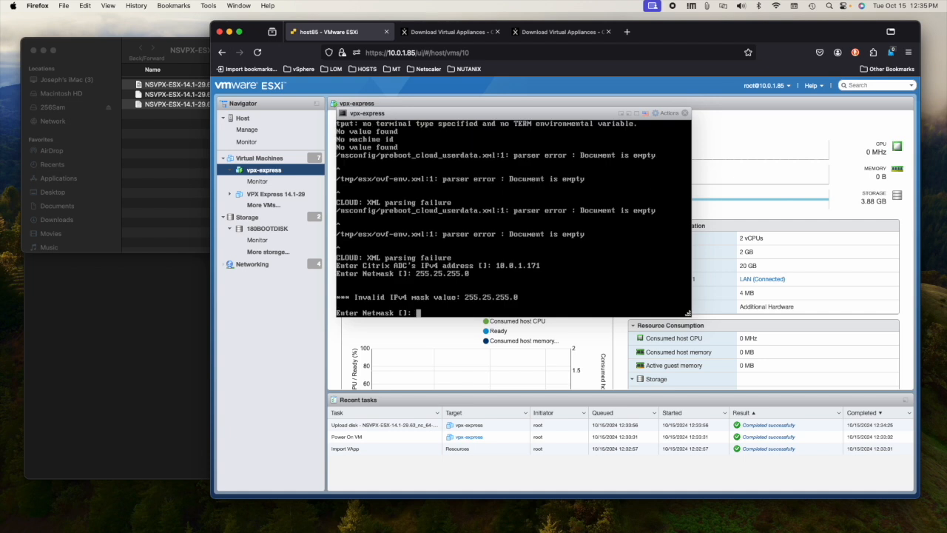
text(255.255.255.0)
key(Return)
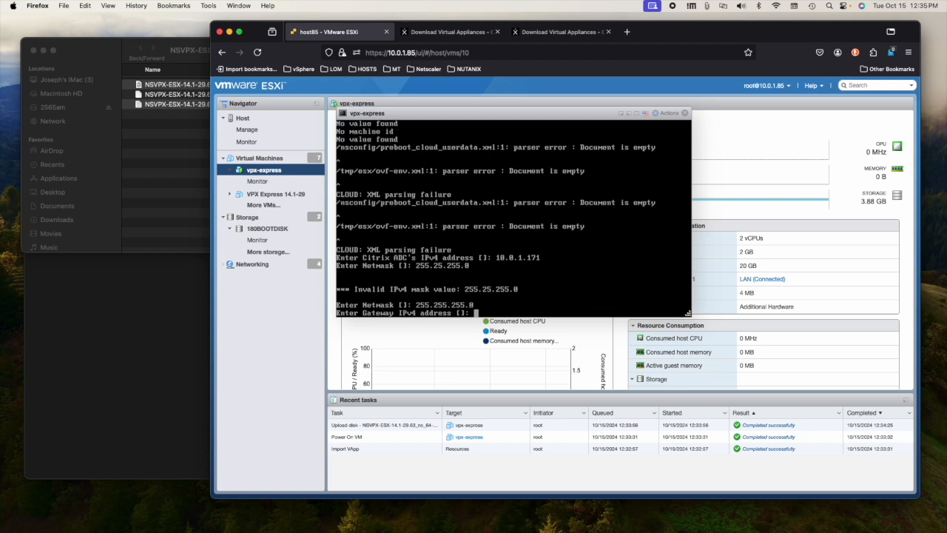
Step: Enter gateway 10.0.1.1 and choose option 4 to save and quit
text(10.0.1.1)
key(Return)
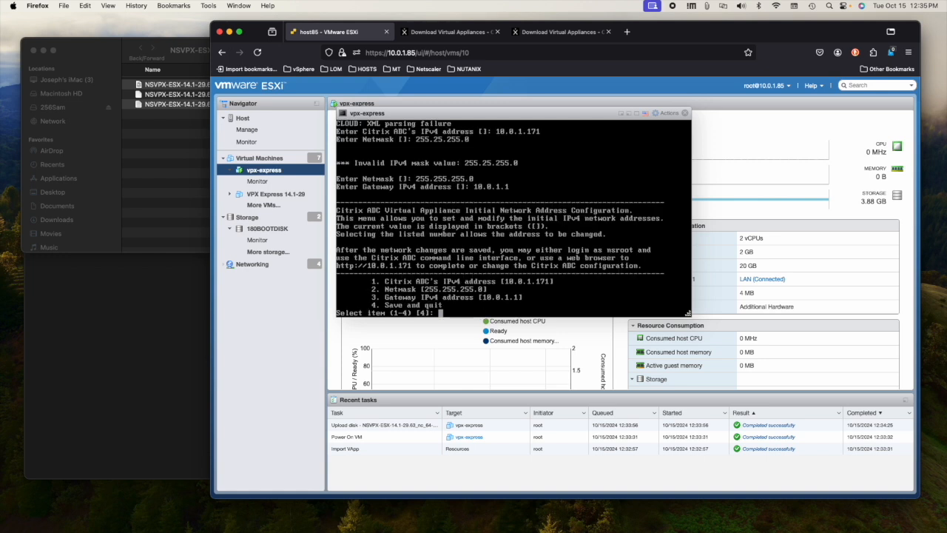
text(4)
key(Return)
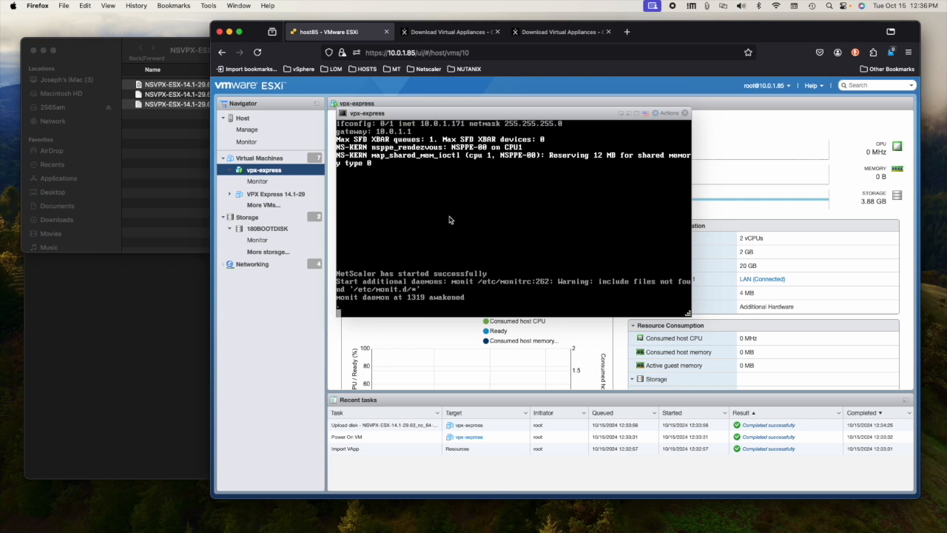
key(super+t)
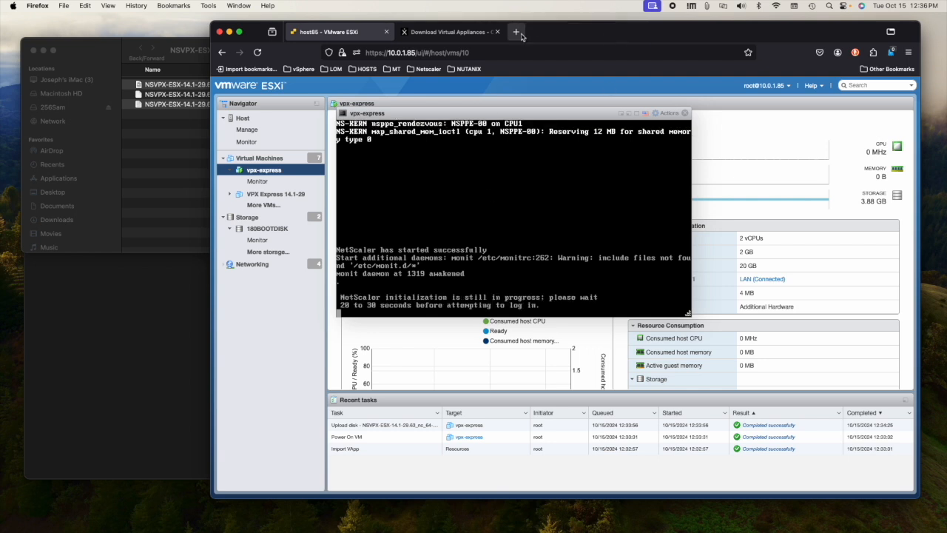
Step: Load 10.0.1.171 and log in as nsroot with the default password
text(10.0.1.171)
key(Return)
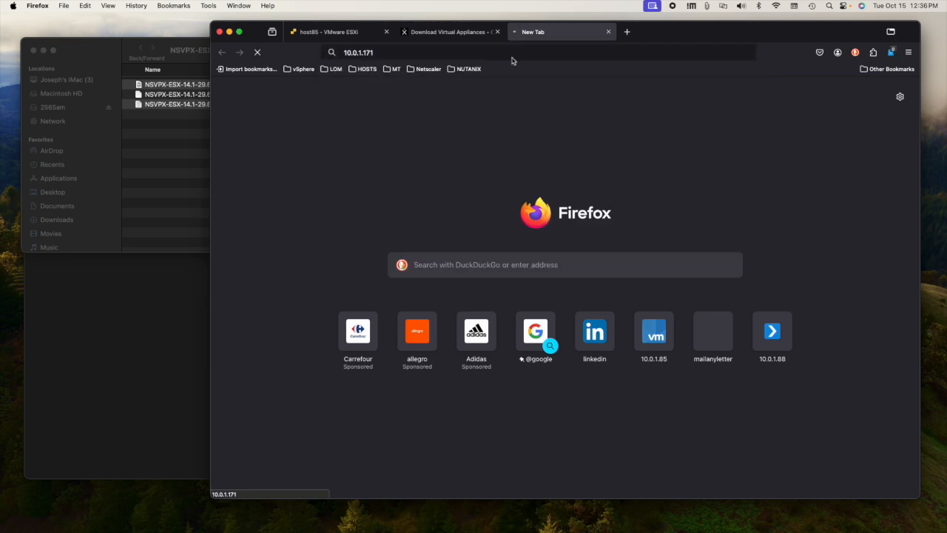
click(348, 32)
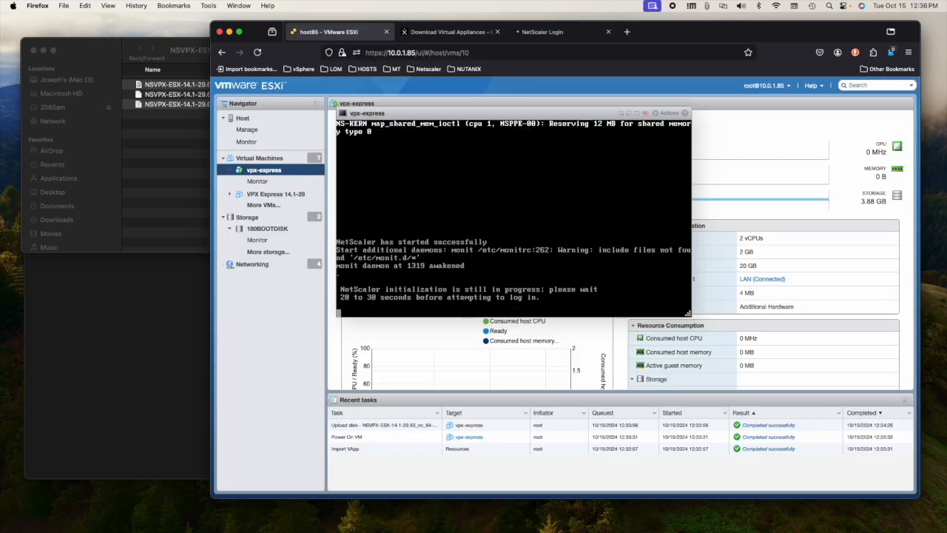
click(551, 35)
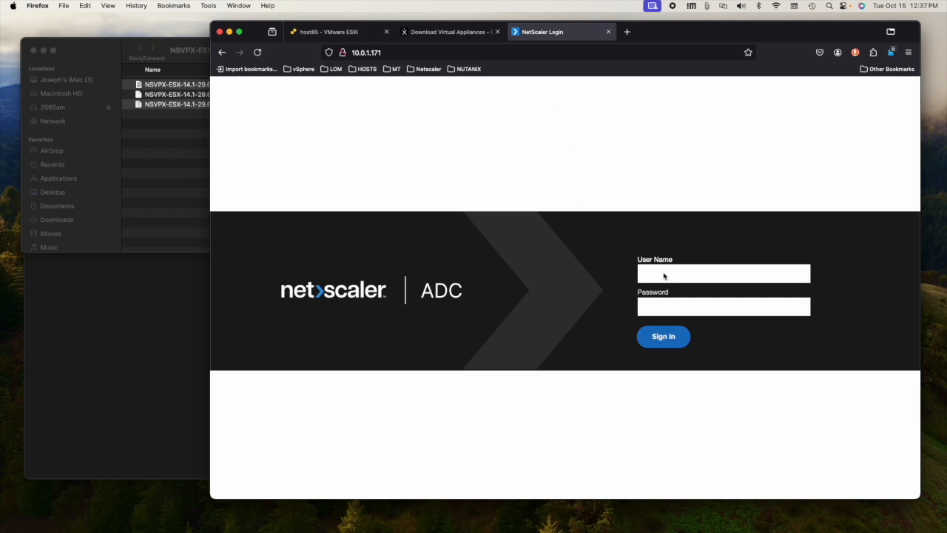
text(nsroot)
key(Tab)
text(nsroot)
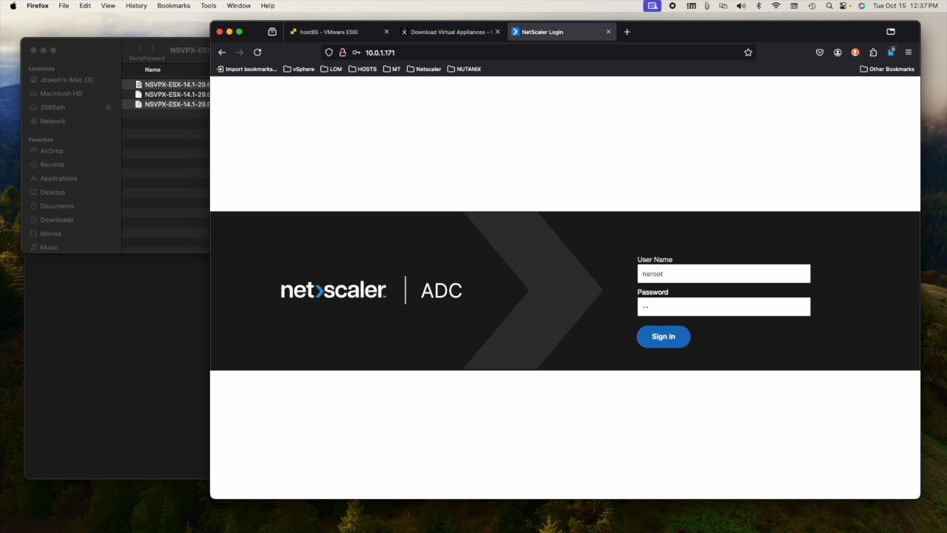
key(Return)
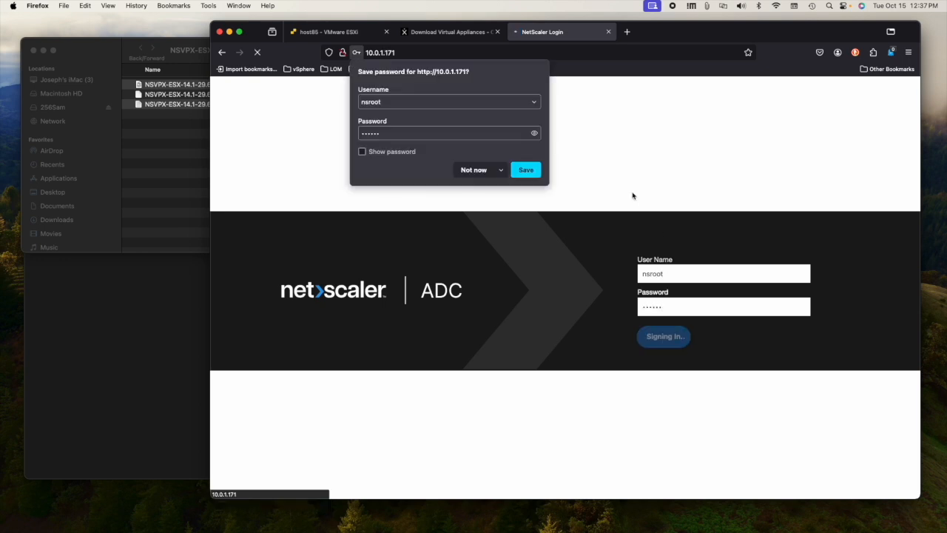
click(525, 171)
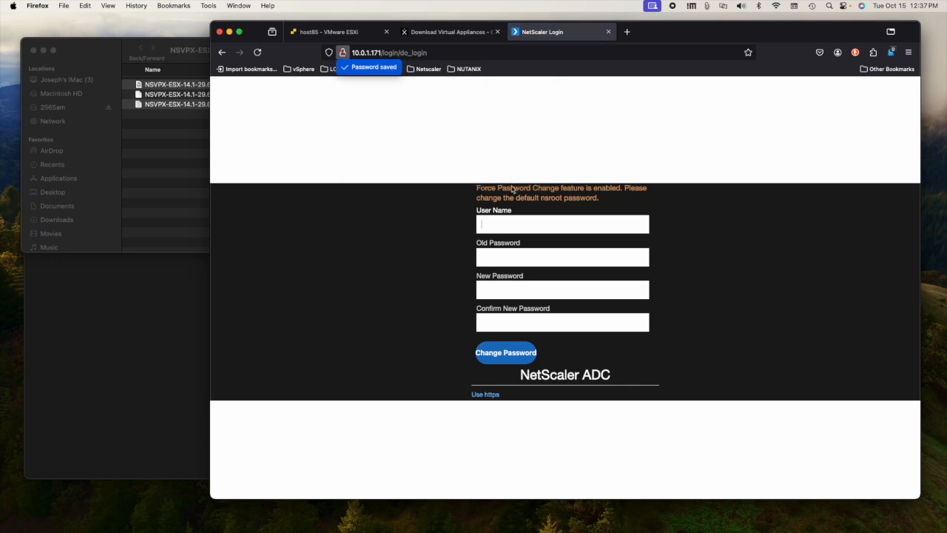
Step: Replace the default nsroot password, entering the old password and the new one twice
text(nsroot)
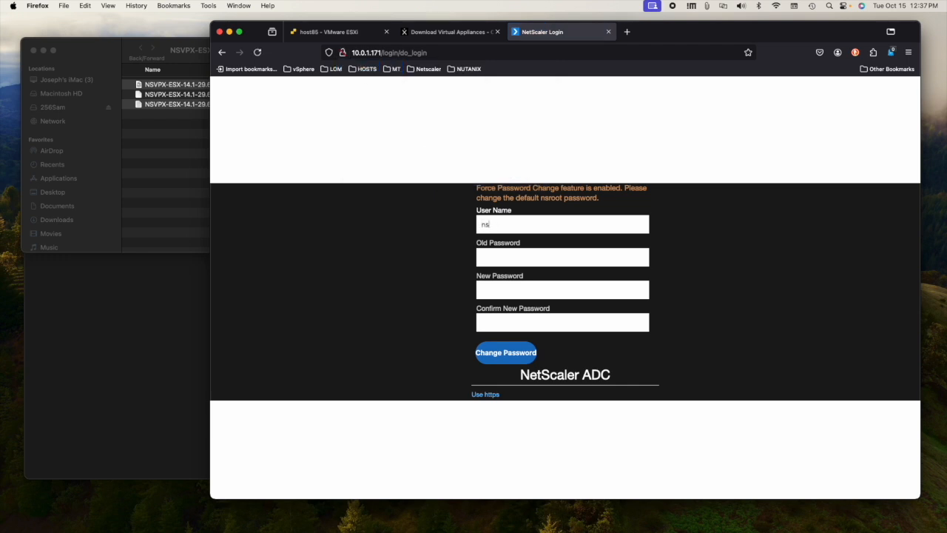
key(Tab)
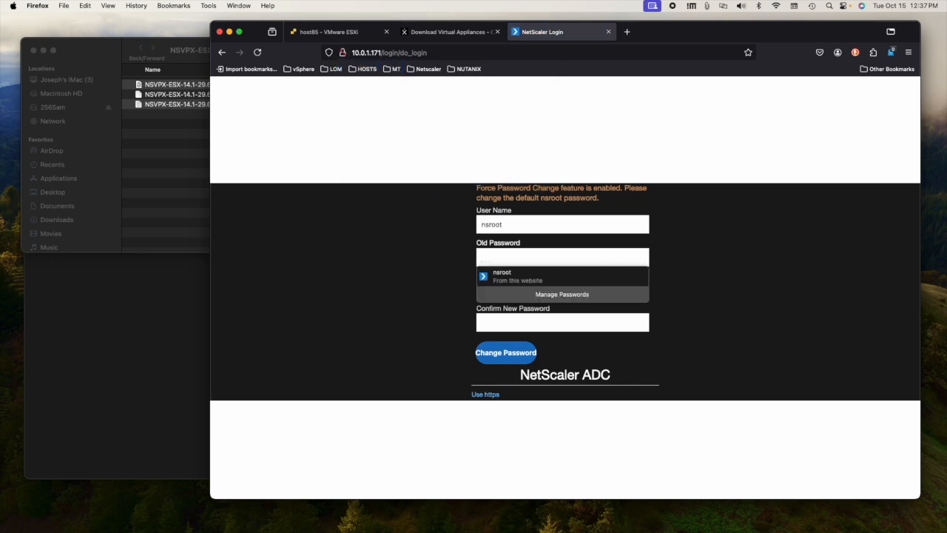
text(nsroot)
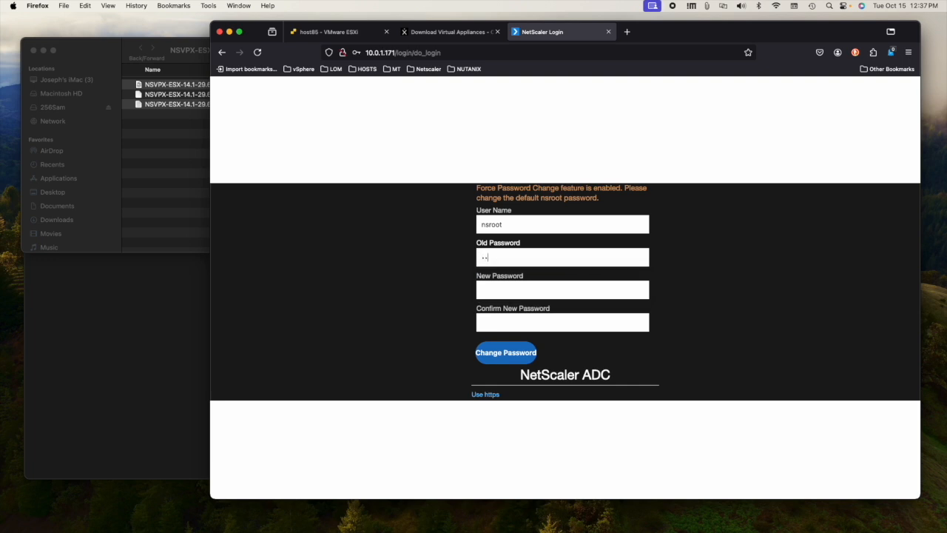
key(Tab)
text(•••••••••)
key(Tab)
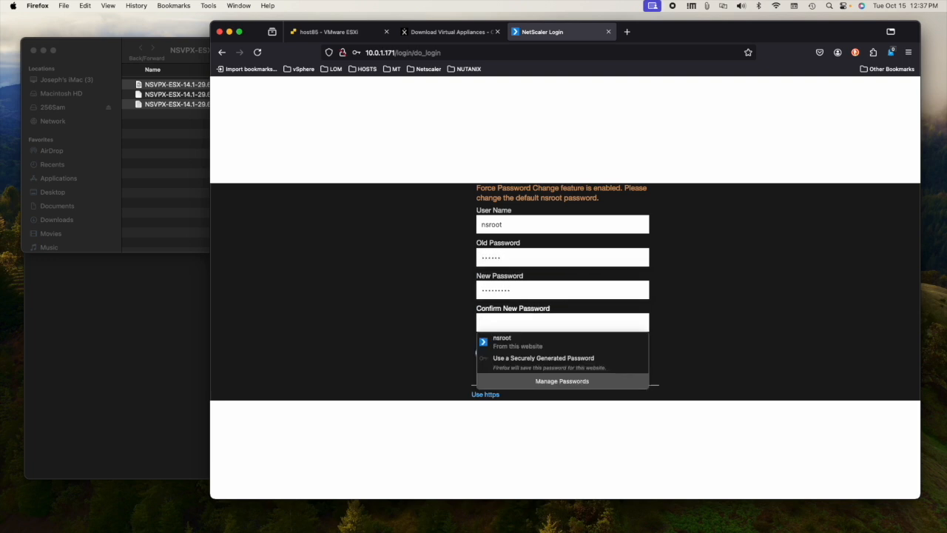
text(••••••••)
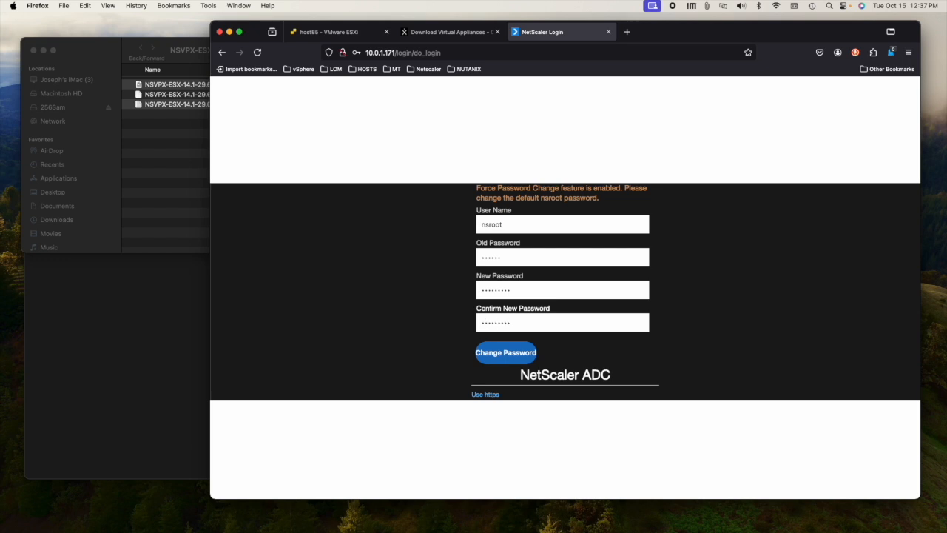
click(505, 351)
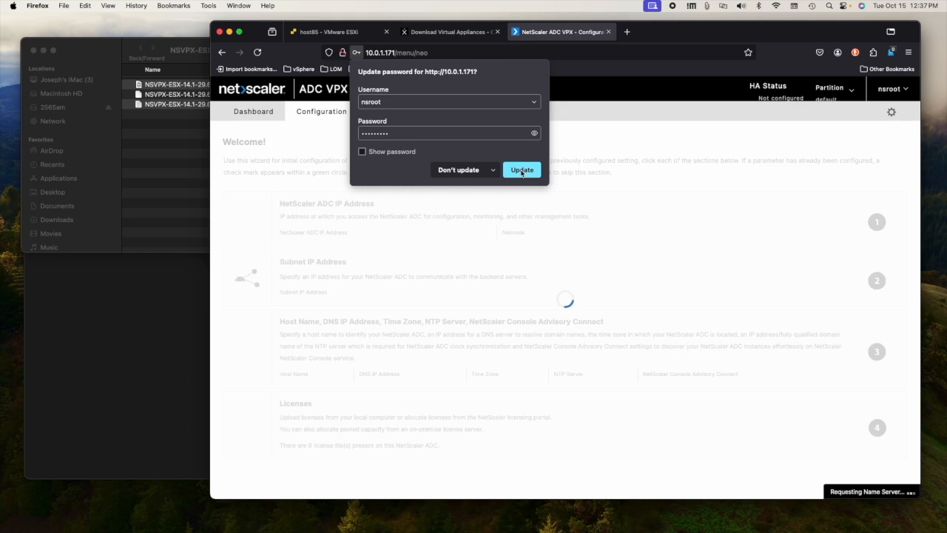
Step: Set the subnet IP address to 10.0.1.172
click(521, 170)
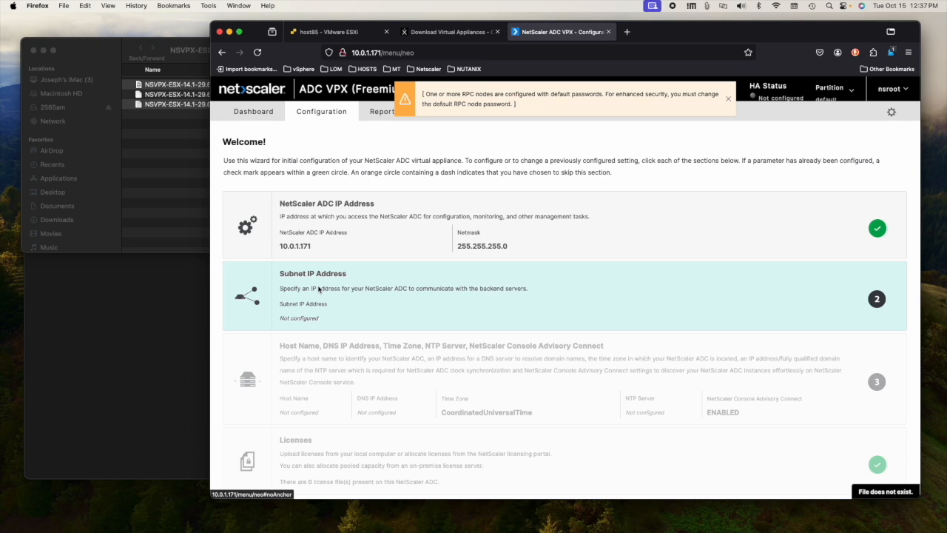
click(307, 288)
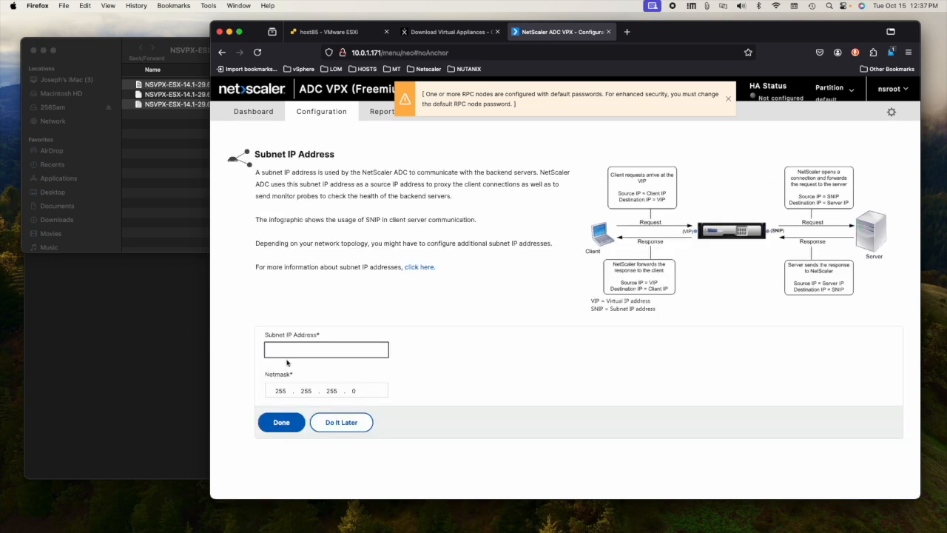
text(10.0.1.172)
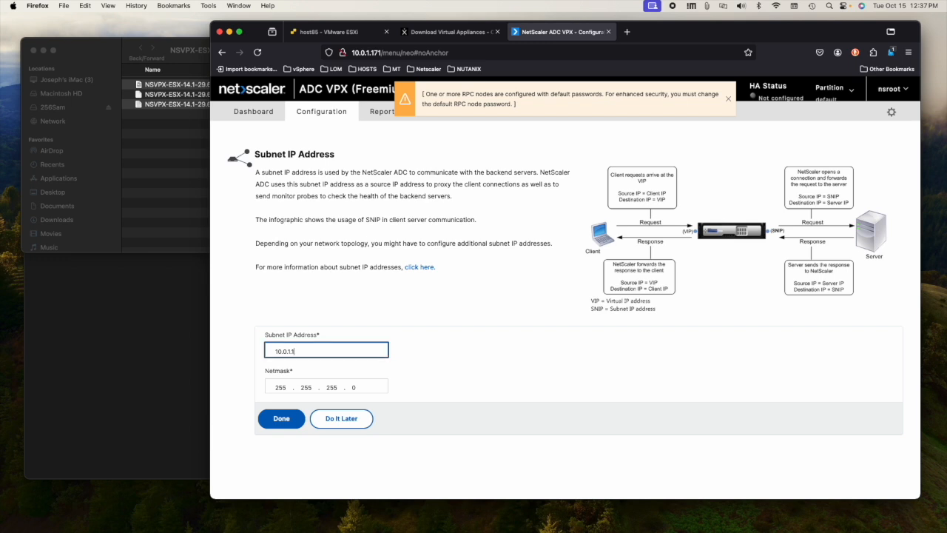
click(282, 419)
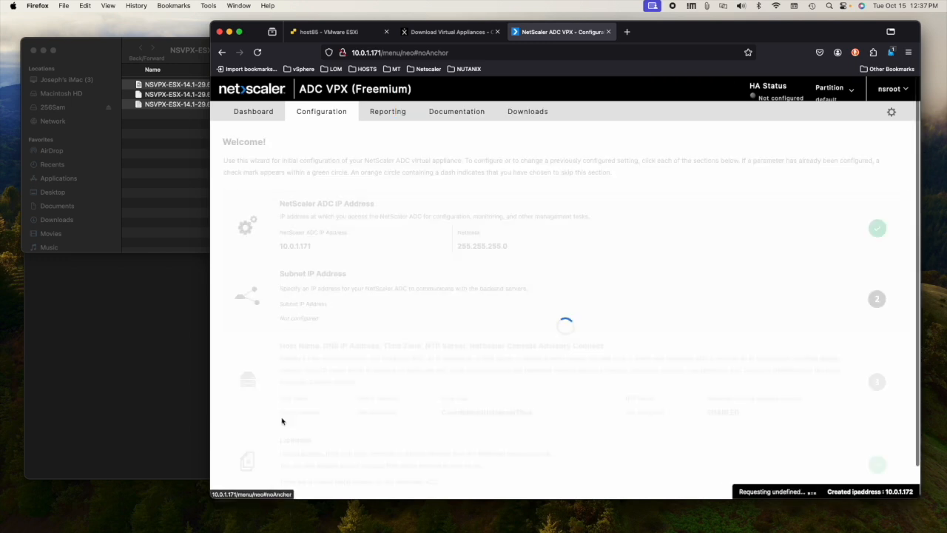
Step: Set the time zone to GMT+02:00-CEST-Europe/Warsaw under Host Name, DNS and Time Zone
scroll(385, 338, down, 1)
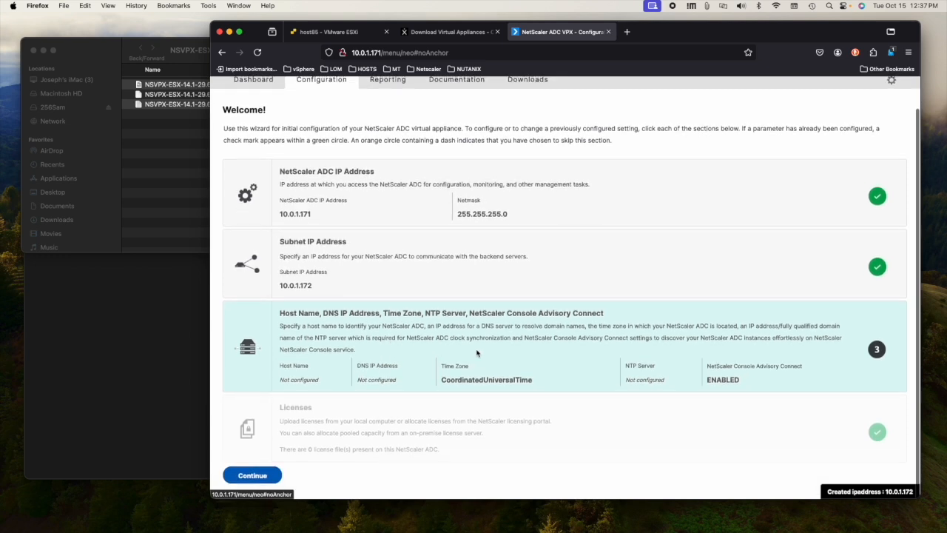
click(420, 372)
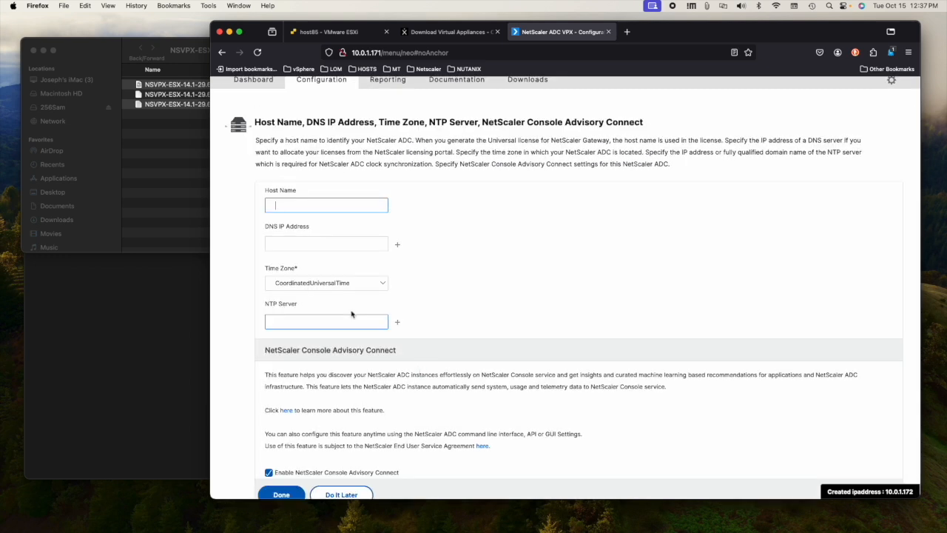
scroll(351, 314, down, 1)
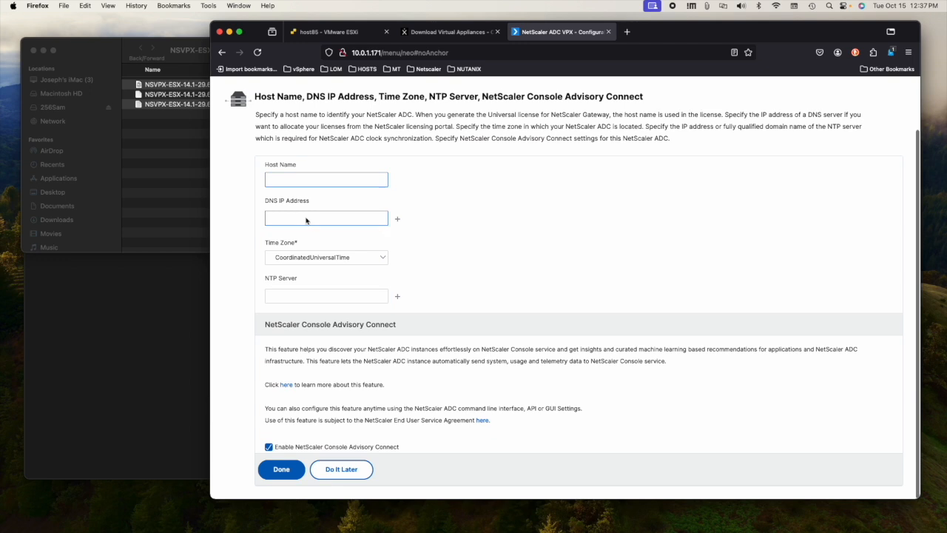
click(320, 261)
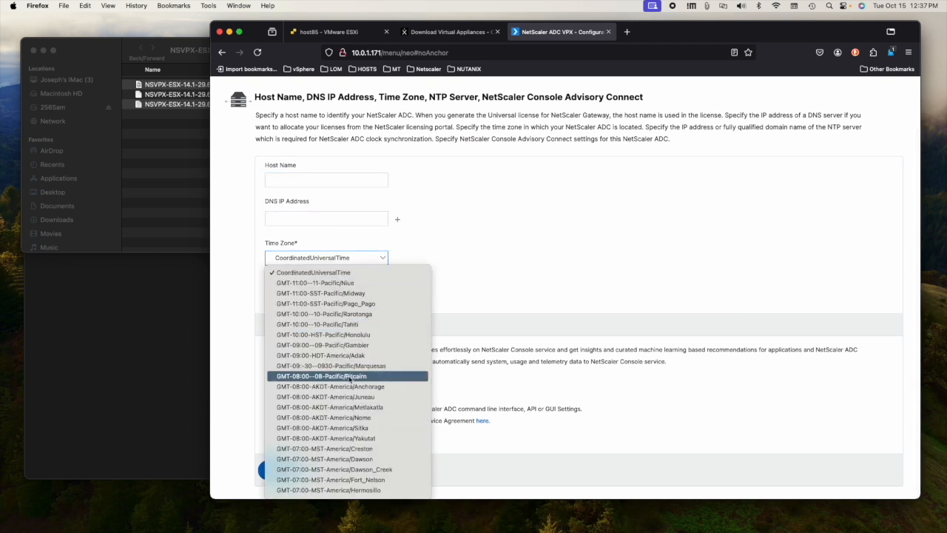
scroll(361, 428, down, 3)
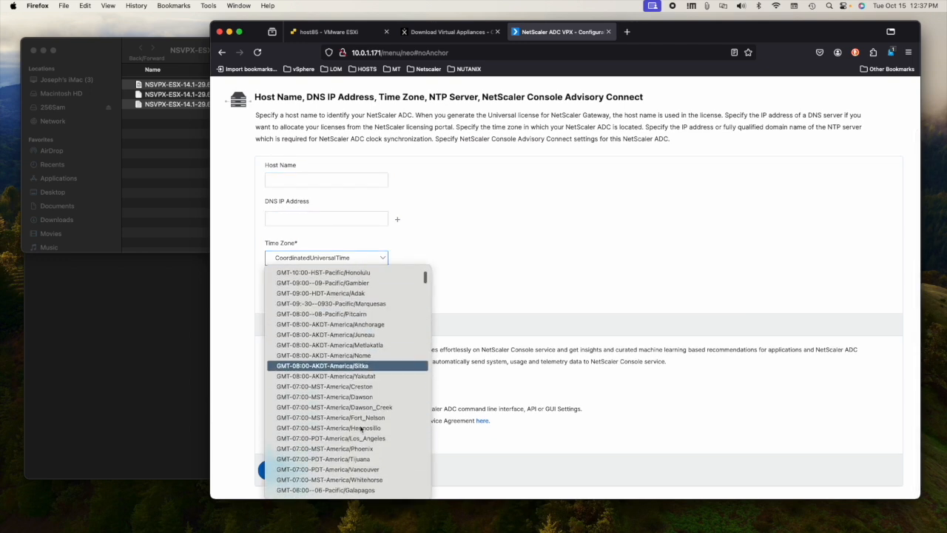
scroll(361, 427, down, 9)
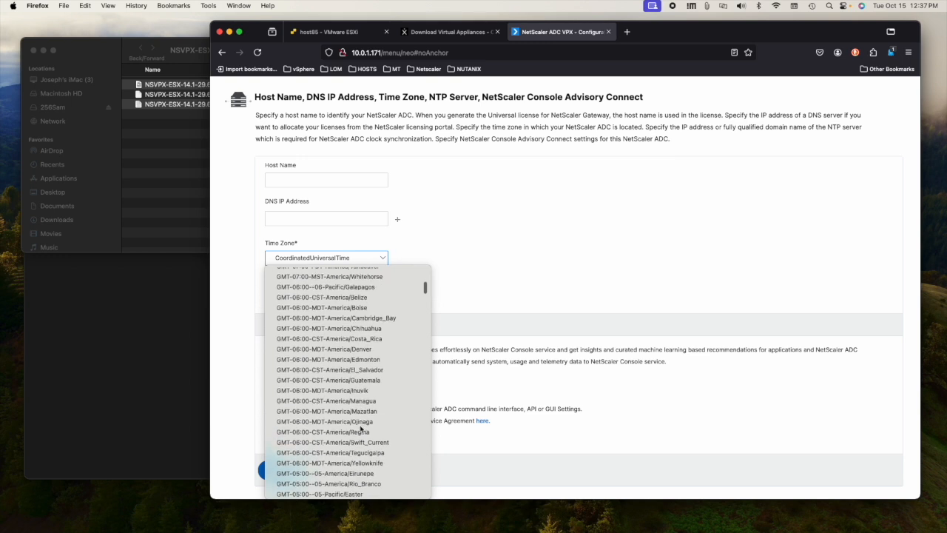
scroll(359, 426, down, 8)
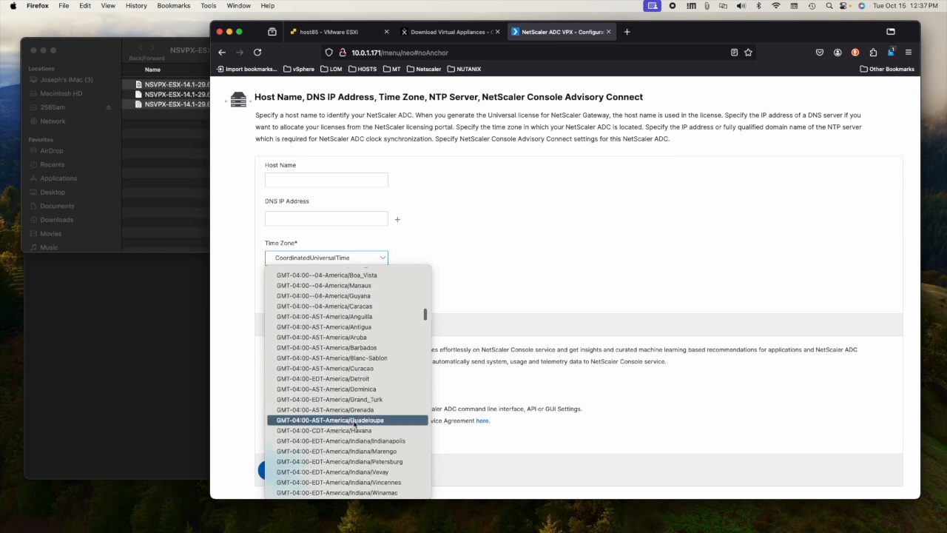
scroll(353, 422, down, 15)
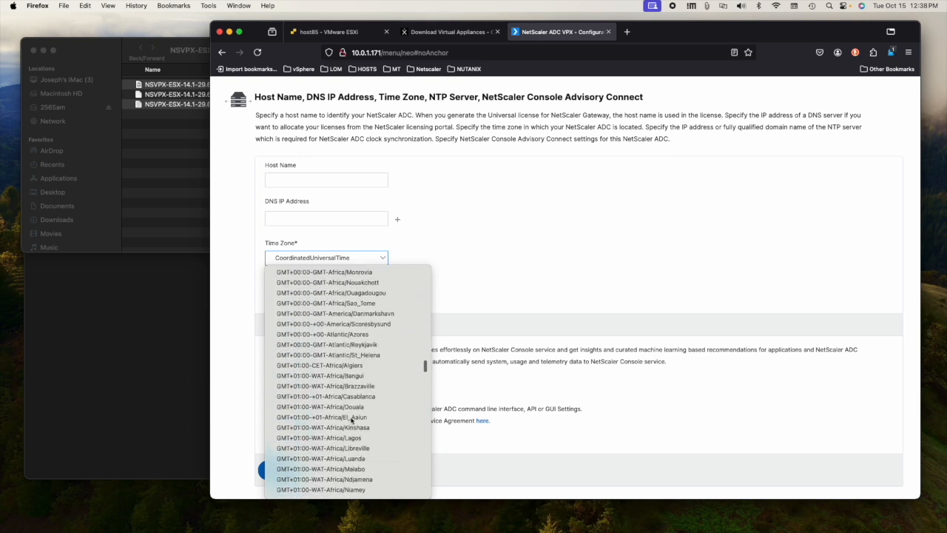
scroll(352, 420, down, 5)
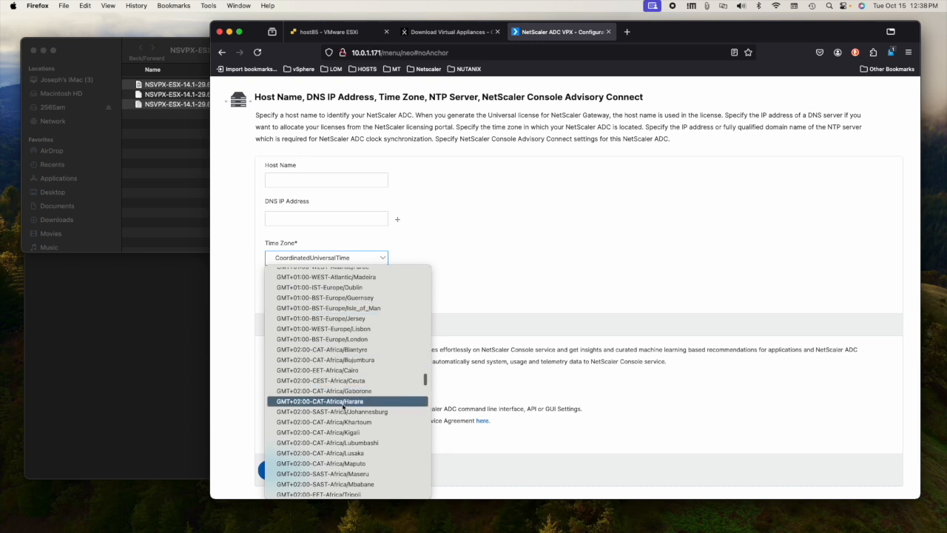
scroll(348, 436, down, 6)
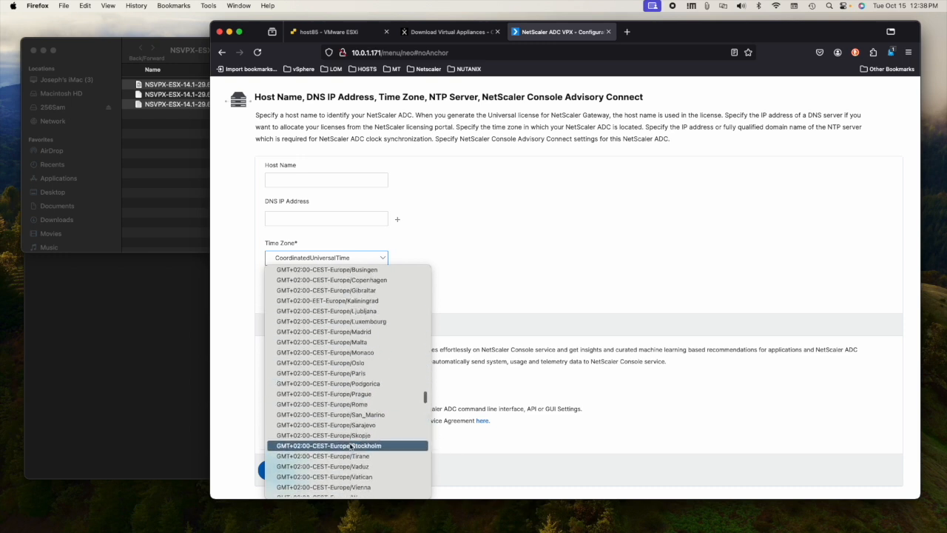
scroll(353, 461, down, 3)
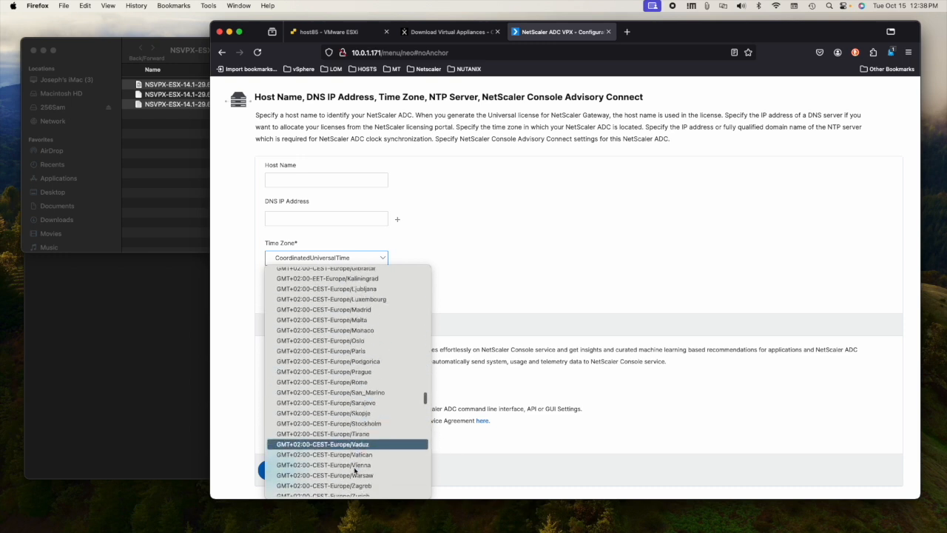
click(348, 412)
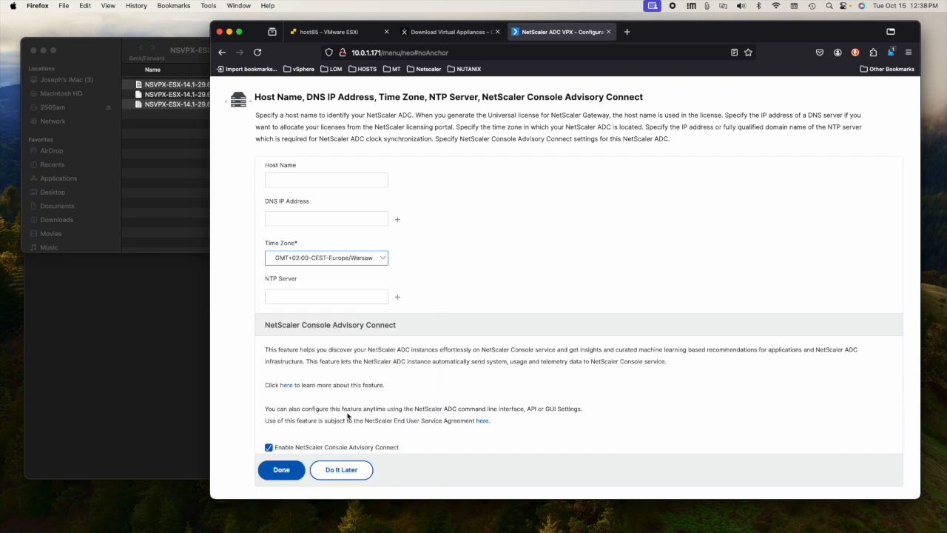
click(281, 469)
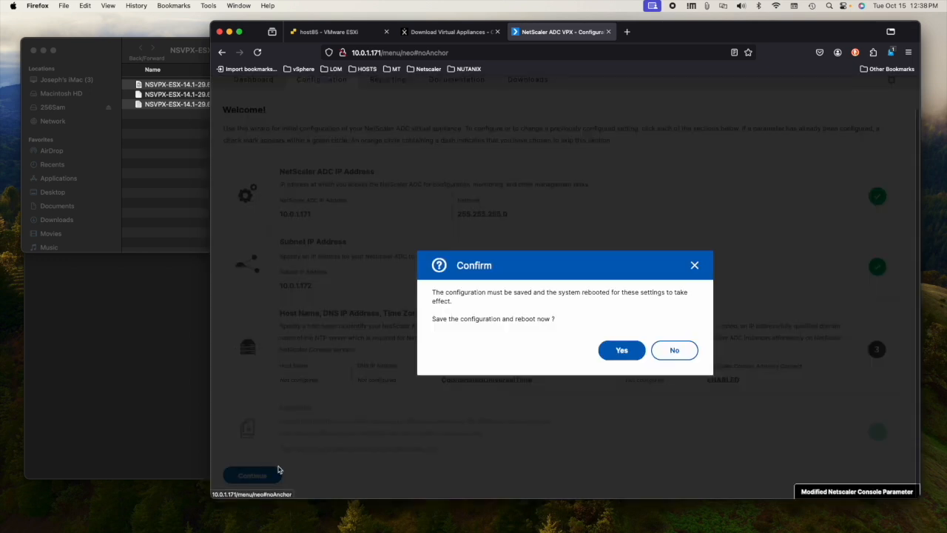
Step: Confirm save and reboot, sign back in with the saved login, and dismiss the RPC notice
click(620, 351)
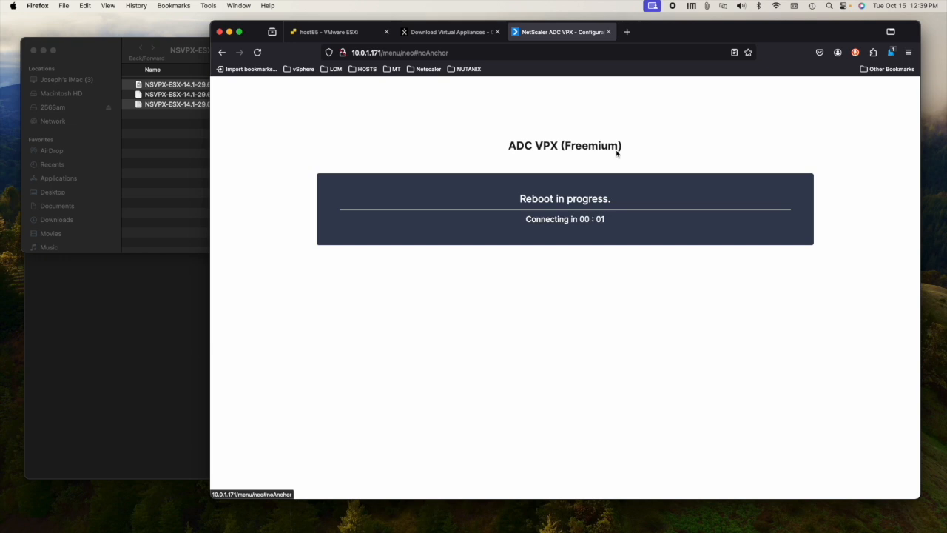
click(654, 270)
click(666, 297)
click(663, 334)
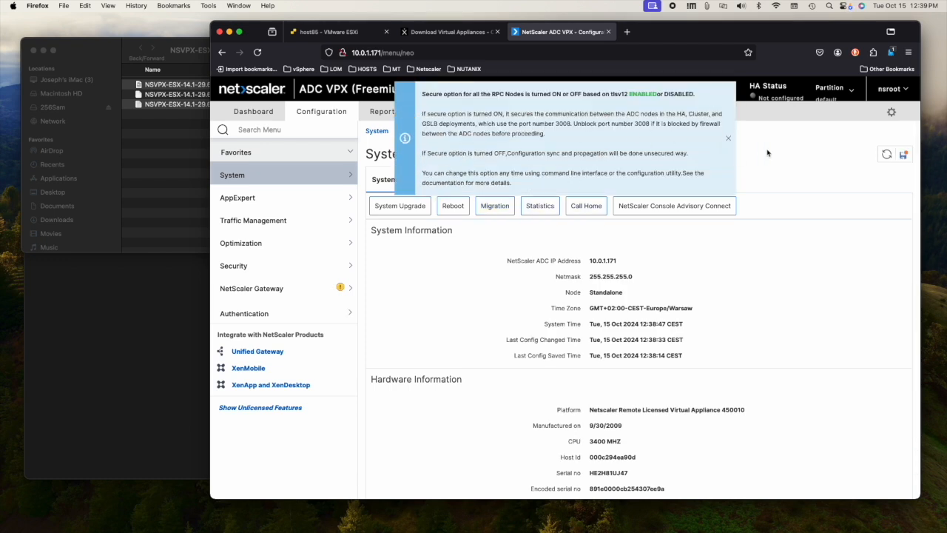
click(728, 138)
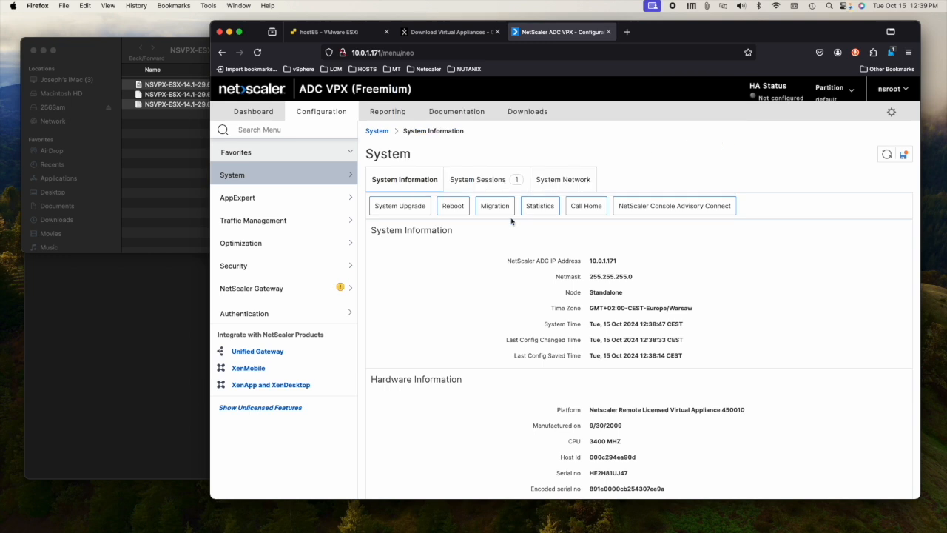
Step: Open System > Licenses and review the Platinum EXPRESS license's enabled features list
click(247, 179)
click(249, 195)
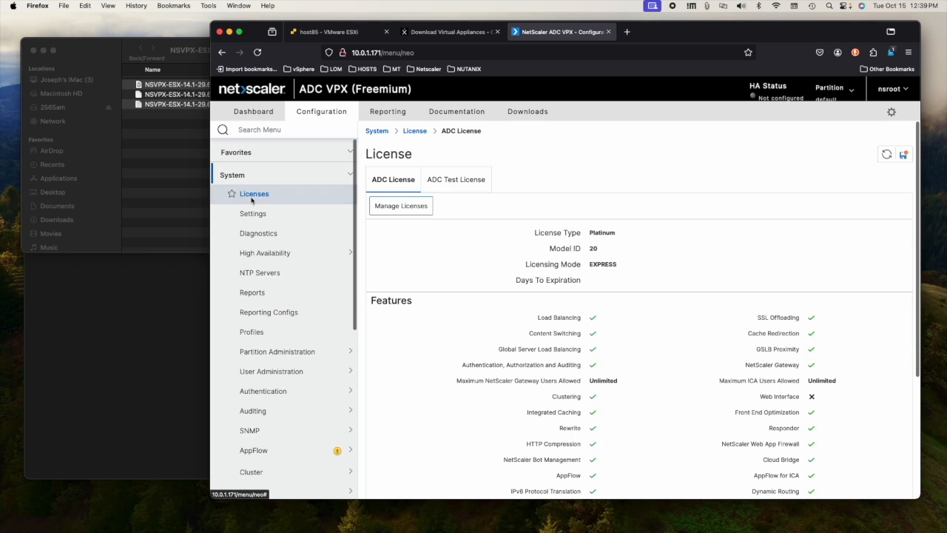
scroll(613, 219, down, 2)
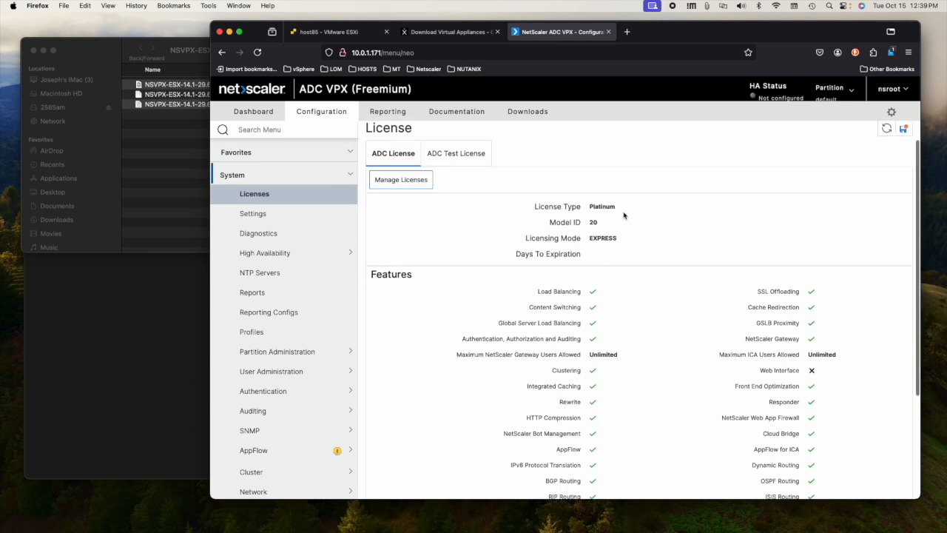
scroll(605, 254, down, 1)
scroll(621, 258, down, 3)
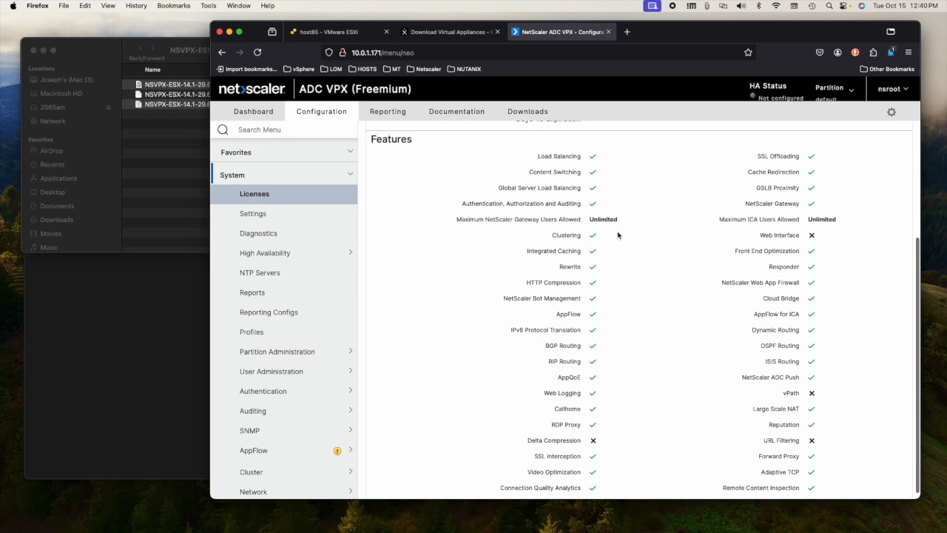
scroll(596, 297, down, 1)
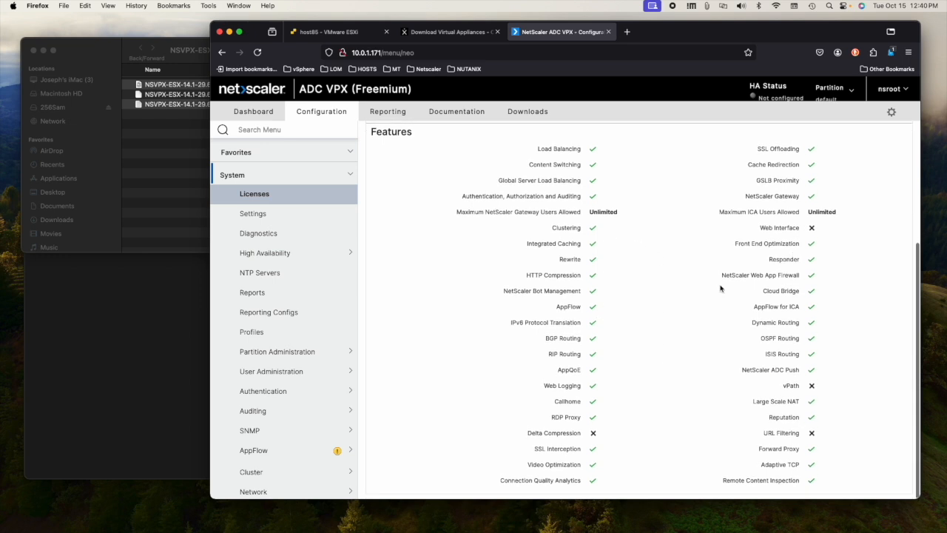
scroll(707, 290, down, 1)
scroll(788, 421, up, 1)
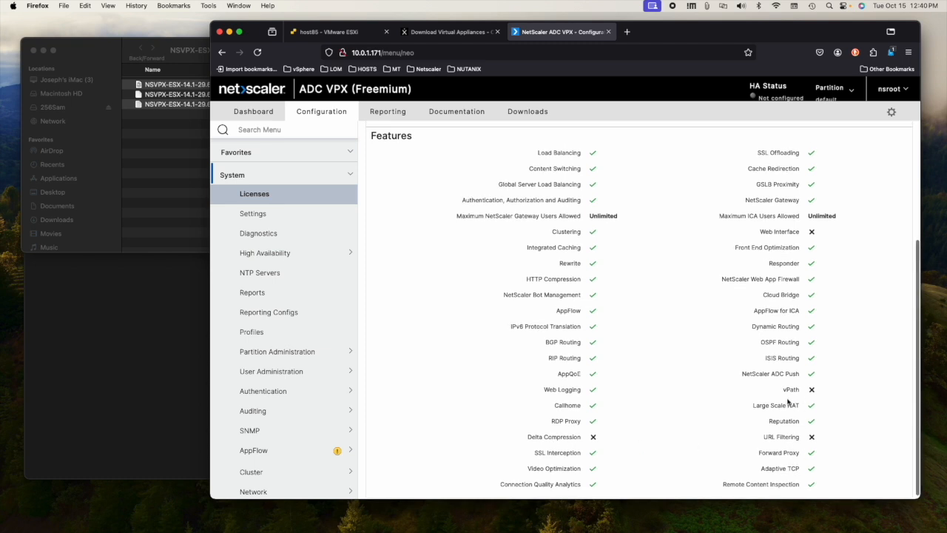
scroll(729, 240, up, 5)
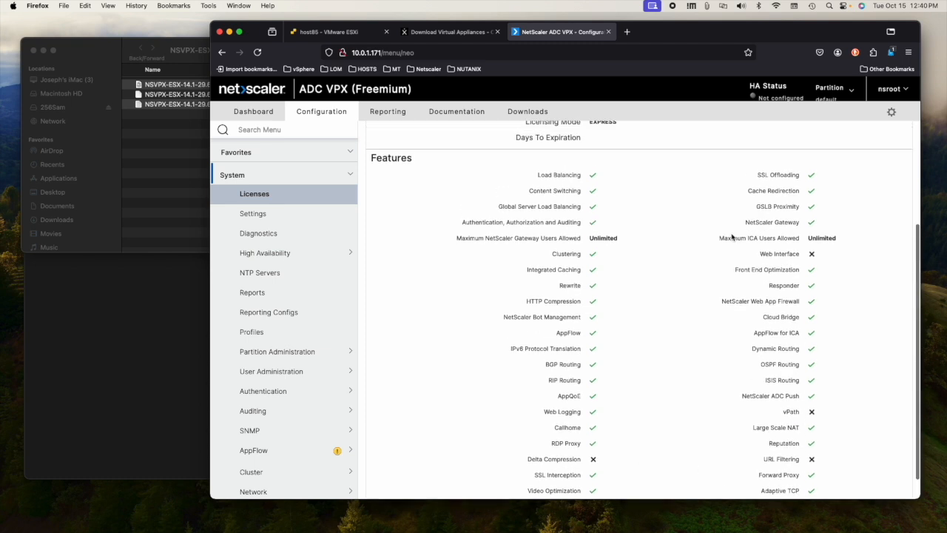
scroll(680, 285, down, 5)
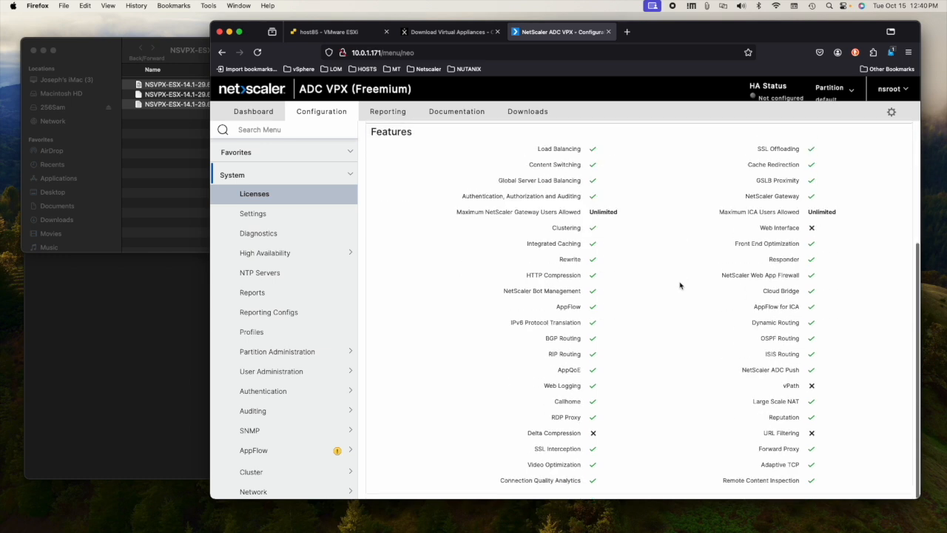
scroll(547, 287, up, 8)
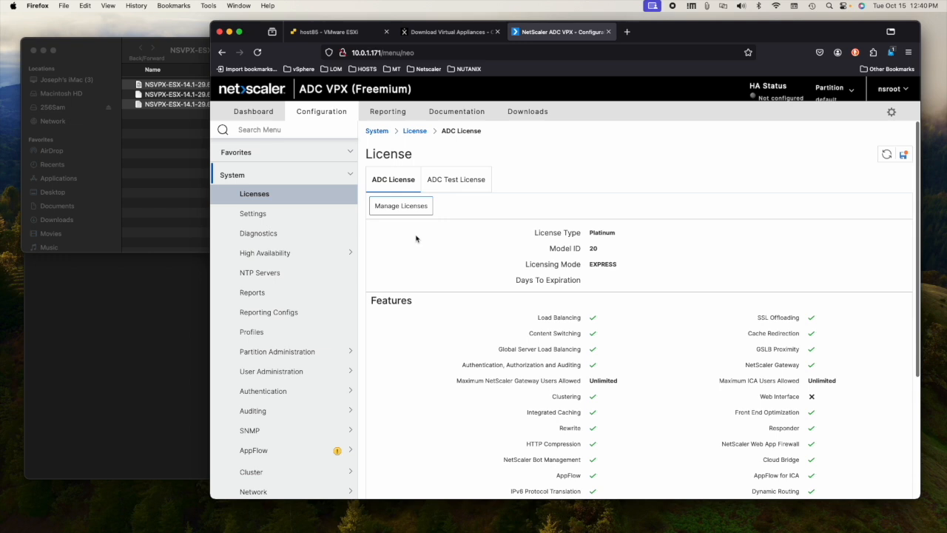
click(352, 56)
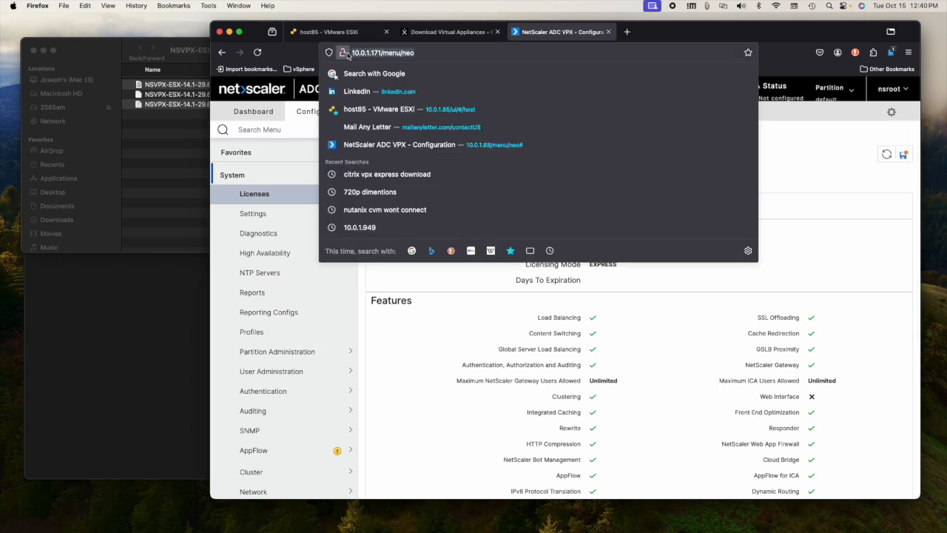
click(354, 56)
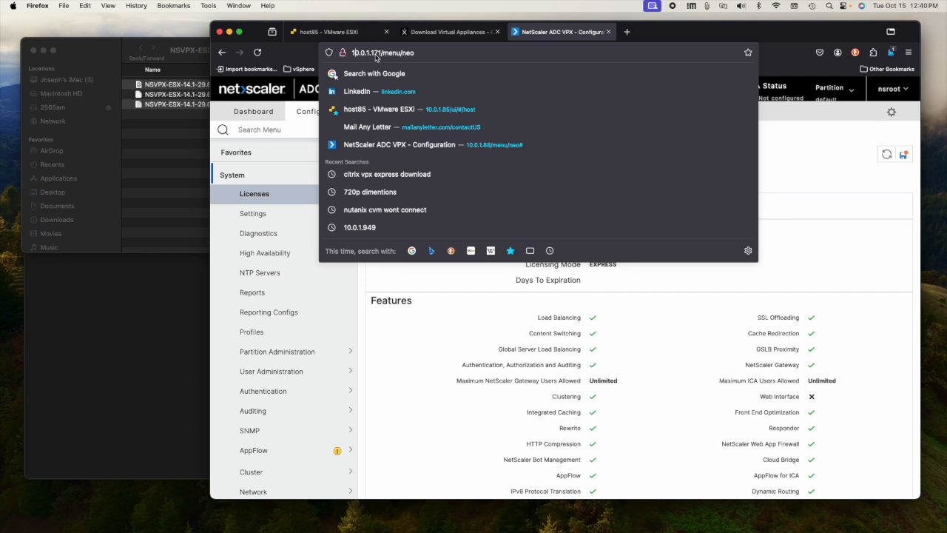
text(hpp)
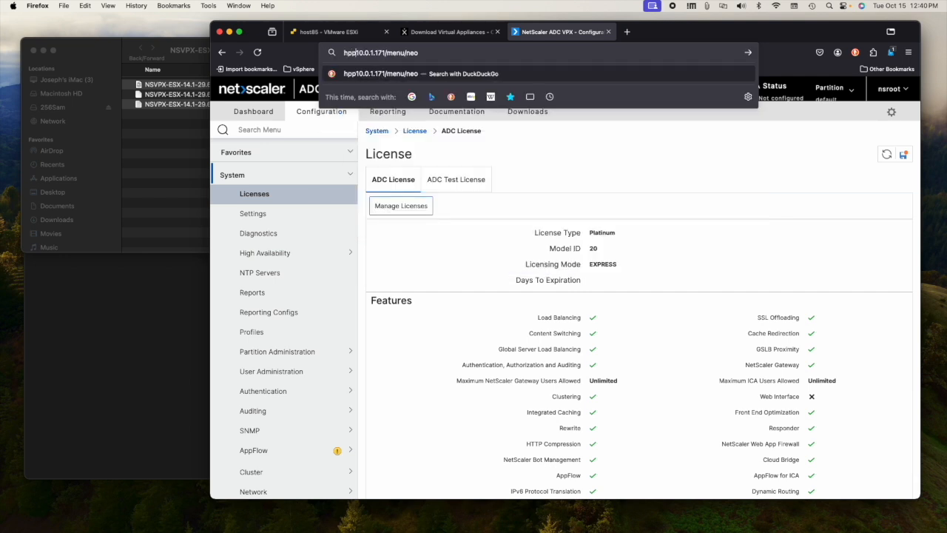
text(s://)
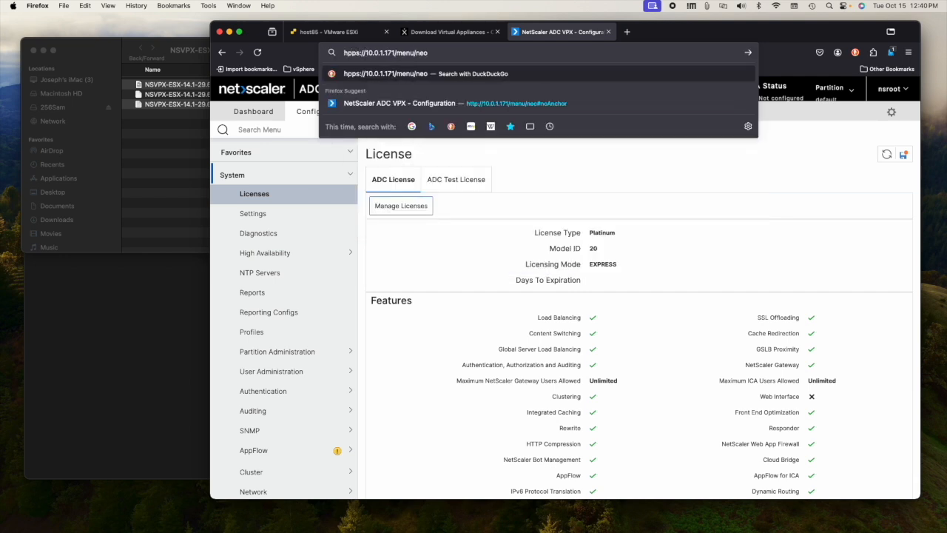
key(Return)
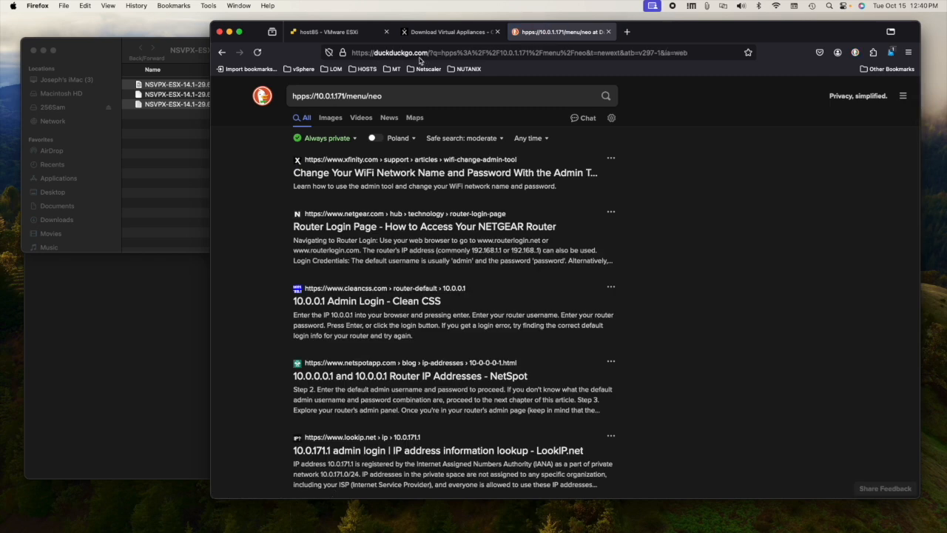
click(387, 54)
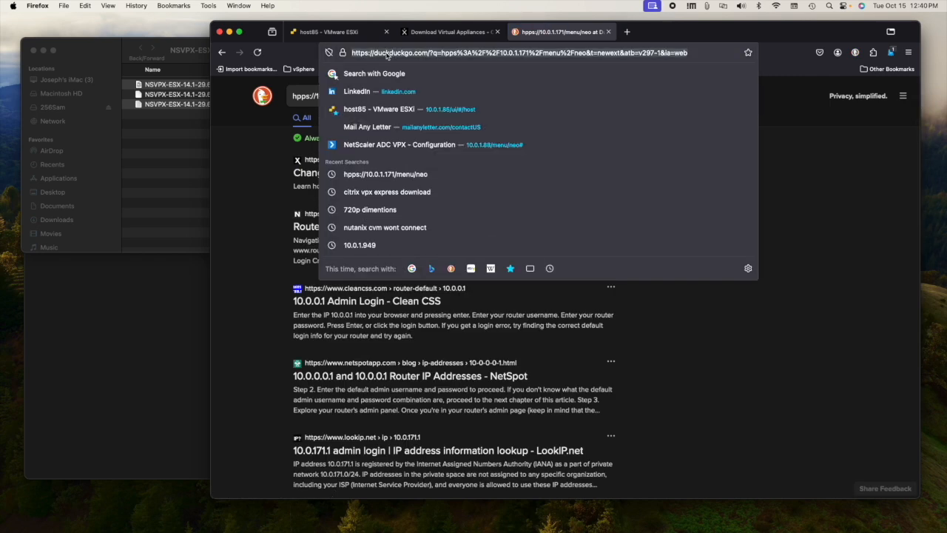
click(221, 52)
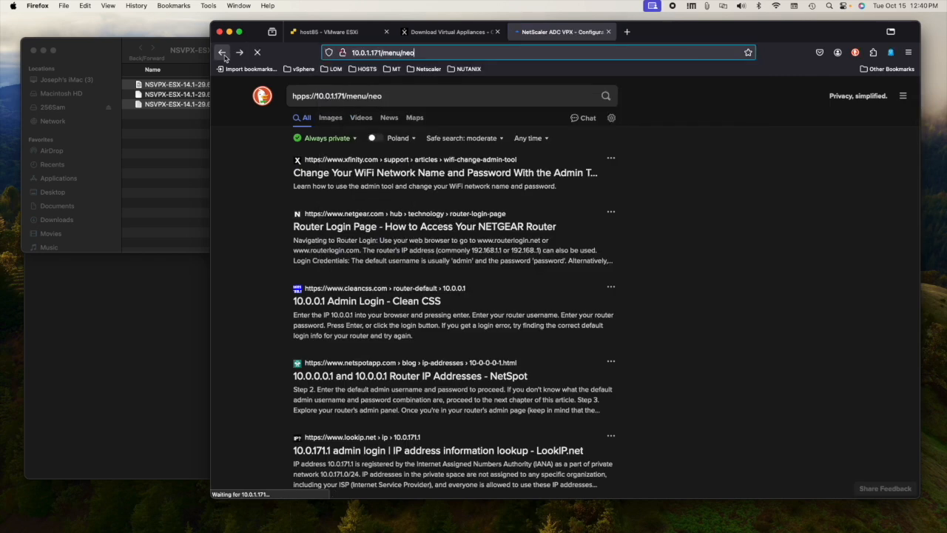
click(356, 56)
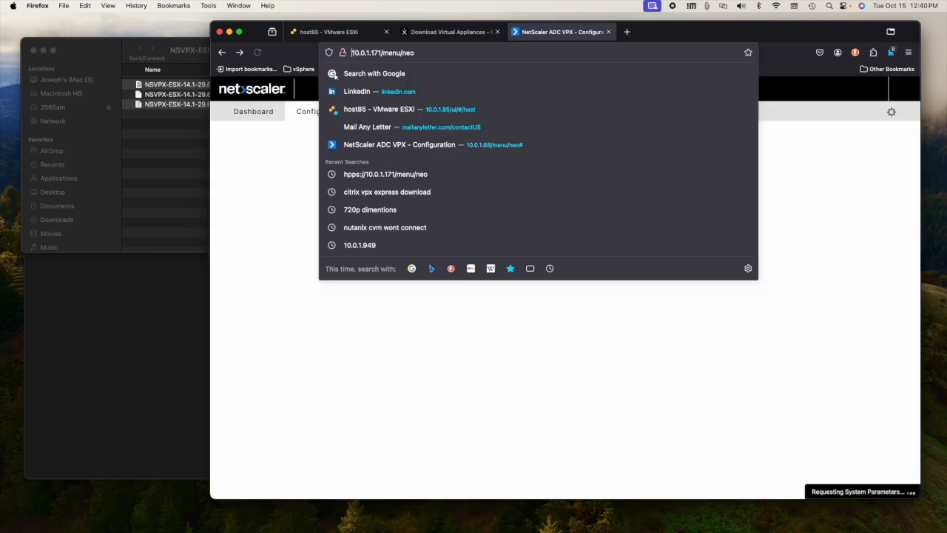
text(https://)
key(Return)
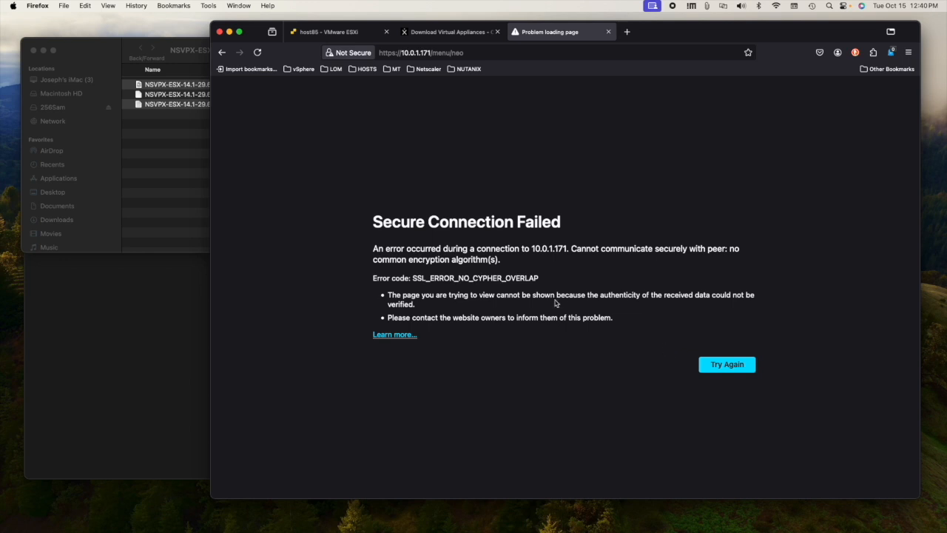
click(728, 369)
click(403, 55)
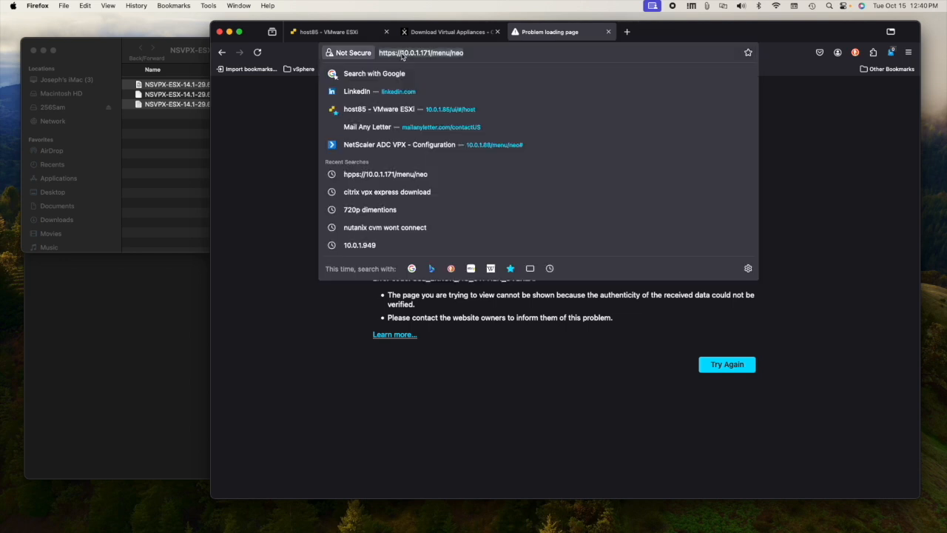
click(403, 55)
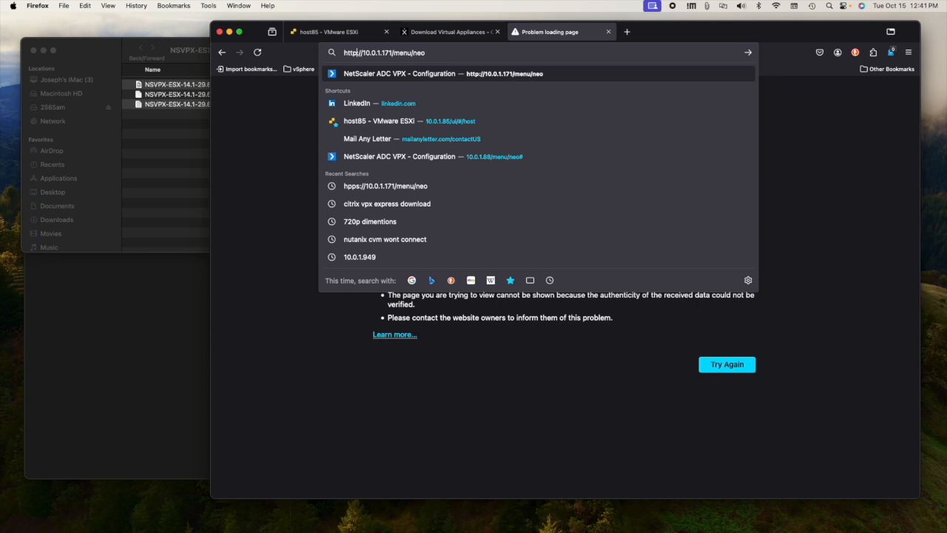
key(Return)
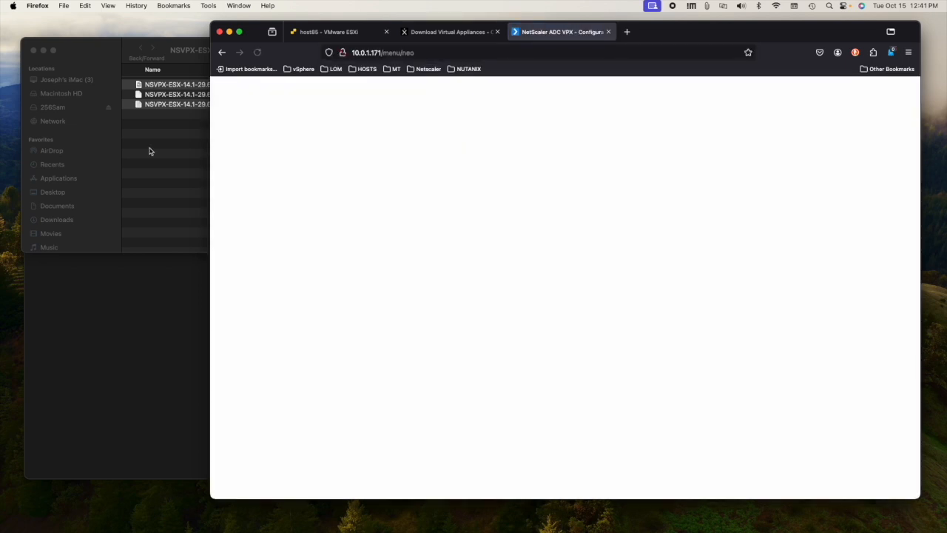
click(154, 149)
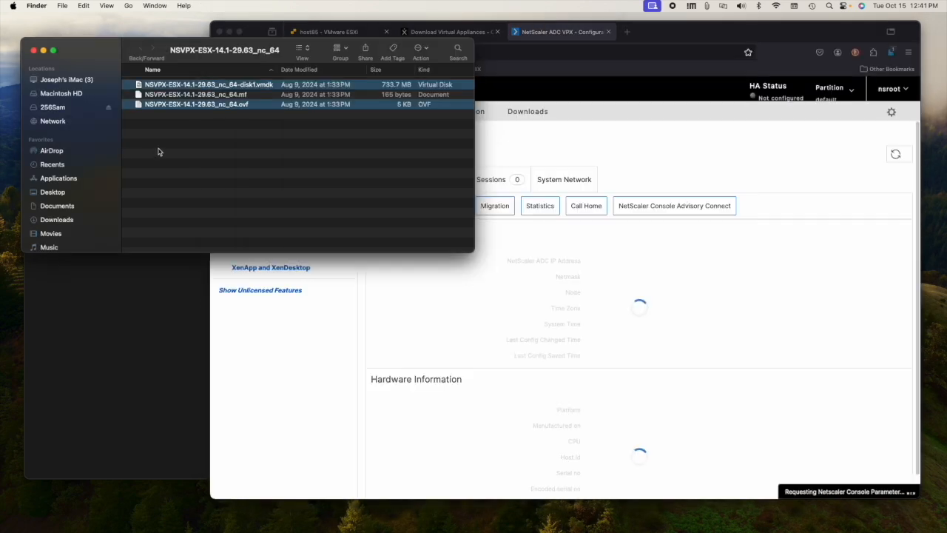
Step: Close the firmware files window and dismiss the SSL-parameters deprecation banner on System Information
click(33, 51)
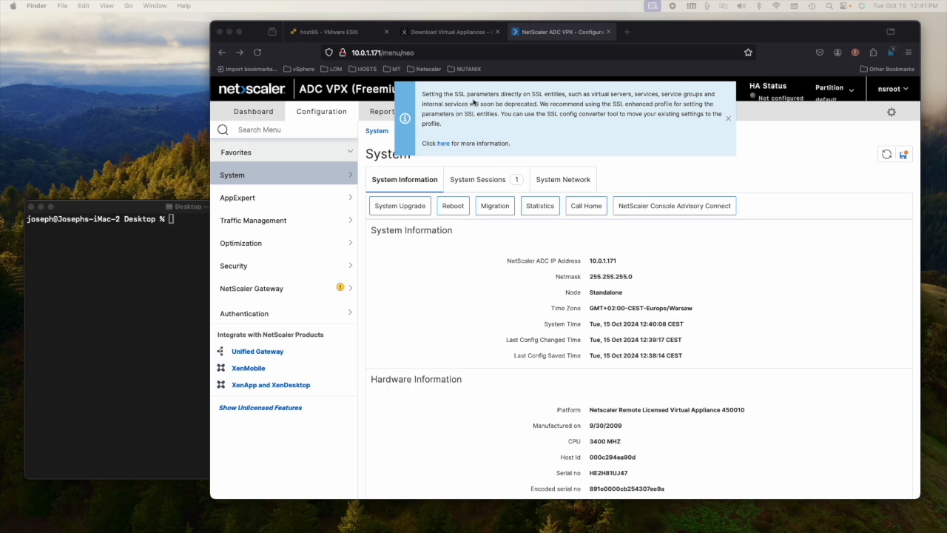
click(727, 122)
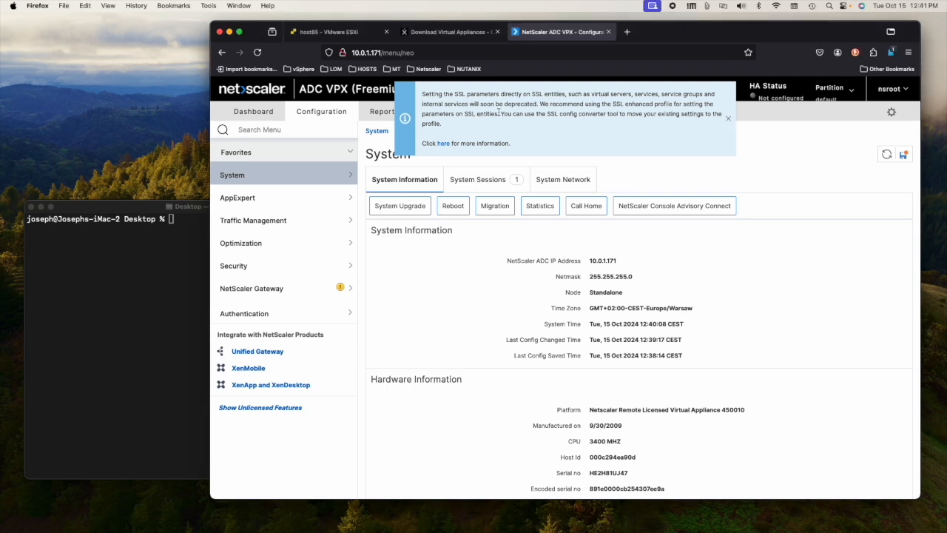
click(728, 118)
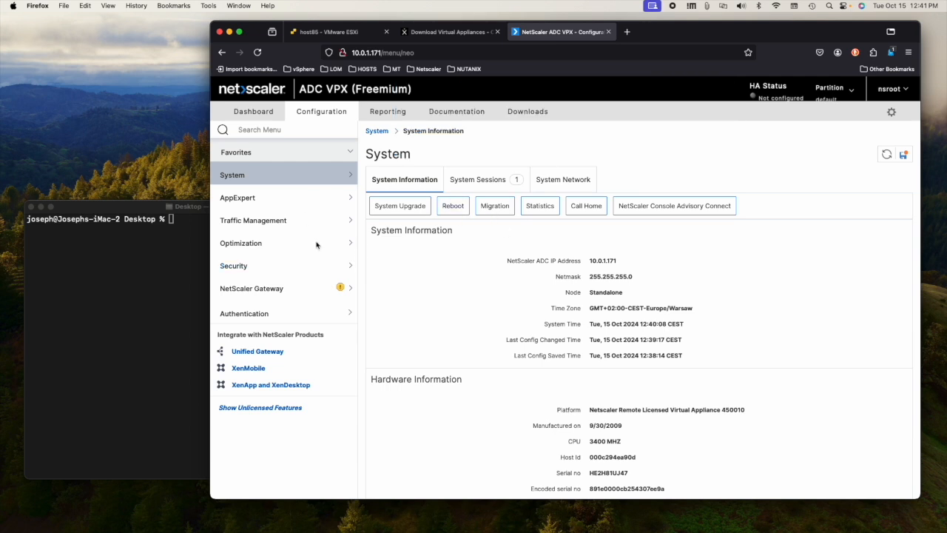
Step: Close the vpx-express console, refresh the host85 summary, and bring the Terminal window forward
click(340, 32)
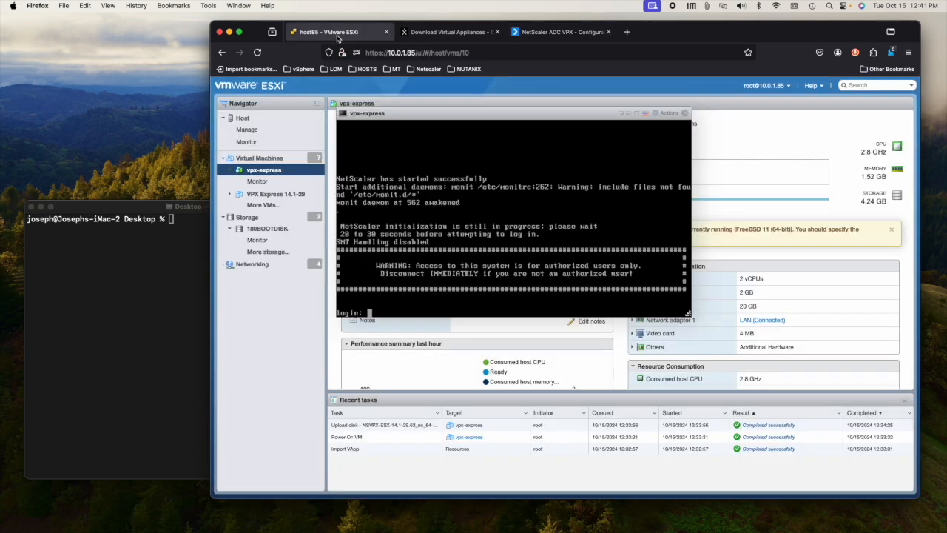
click(686, 114)
click(268, 119)
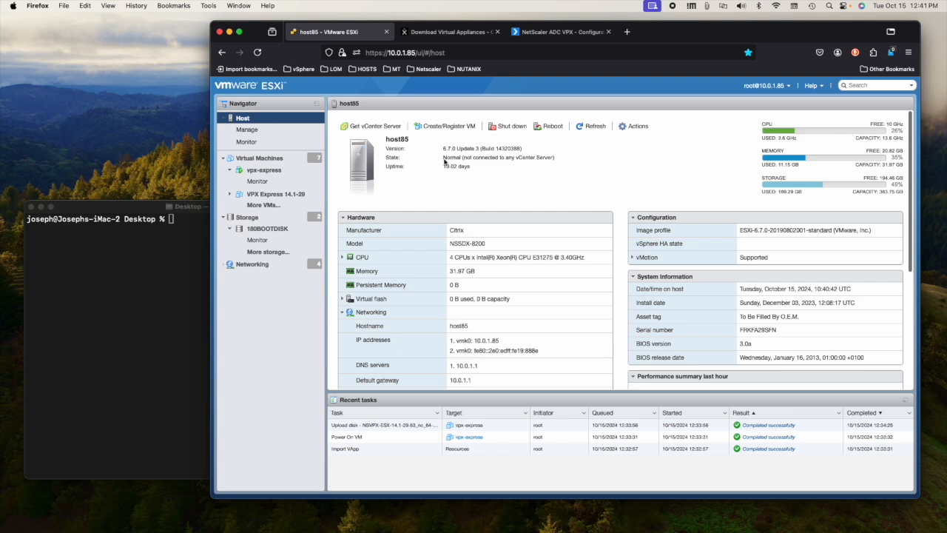
click(590, 126)
click(584, 127)
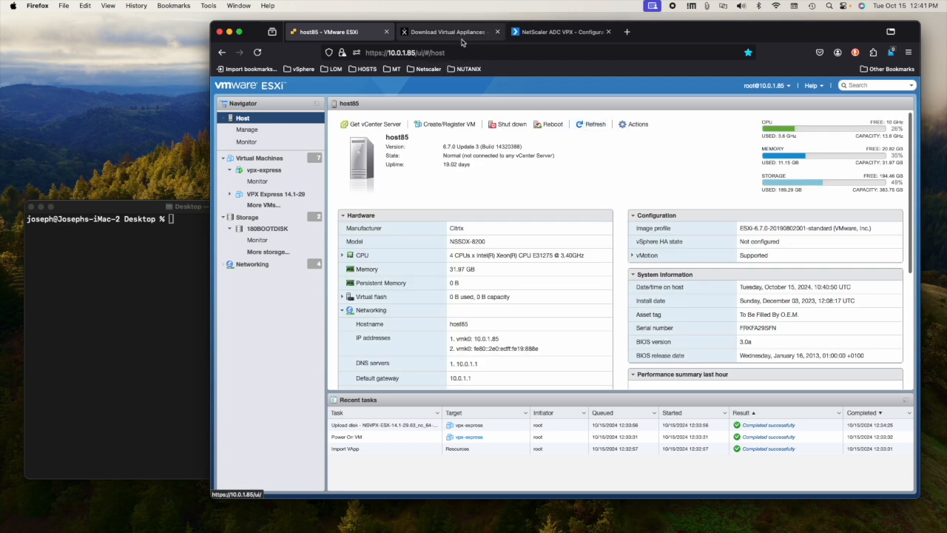
click(127, 277)
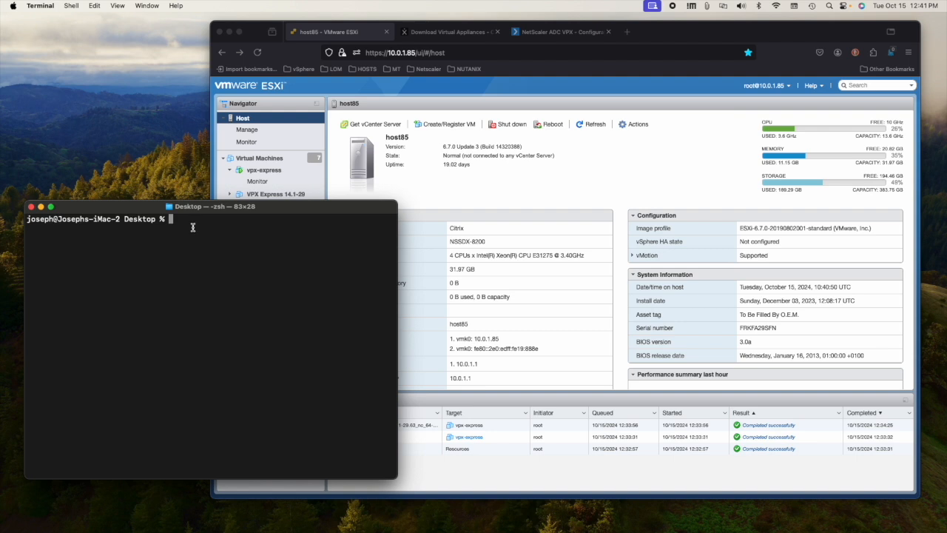
Step: Log into the NetScaler at 10.0.1.171 over SSH as nsroot, accepting its host key
text(ss)
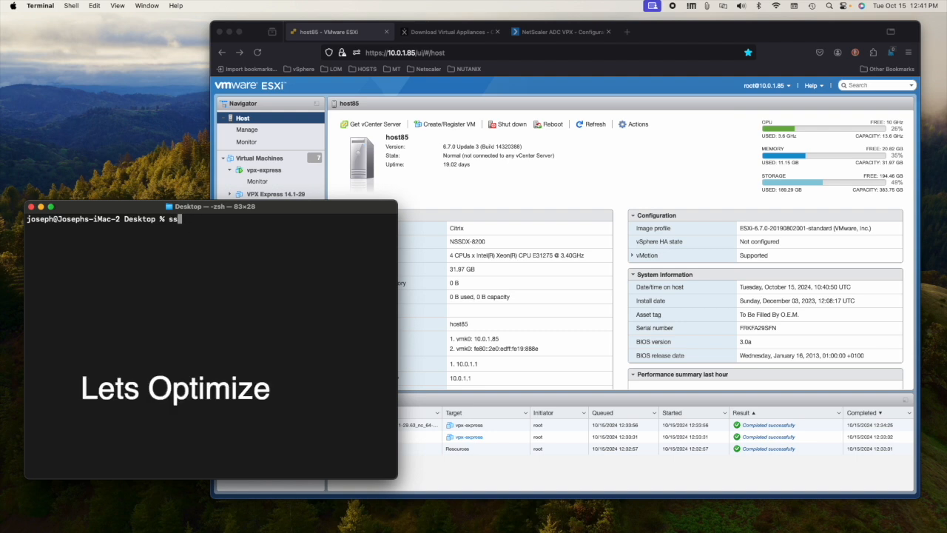
text(h nsroot@10.0.1.171)
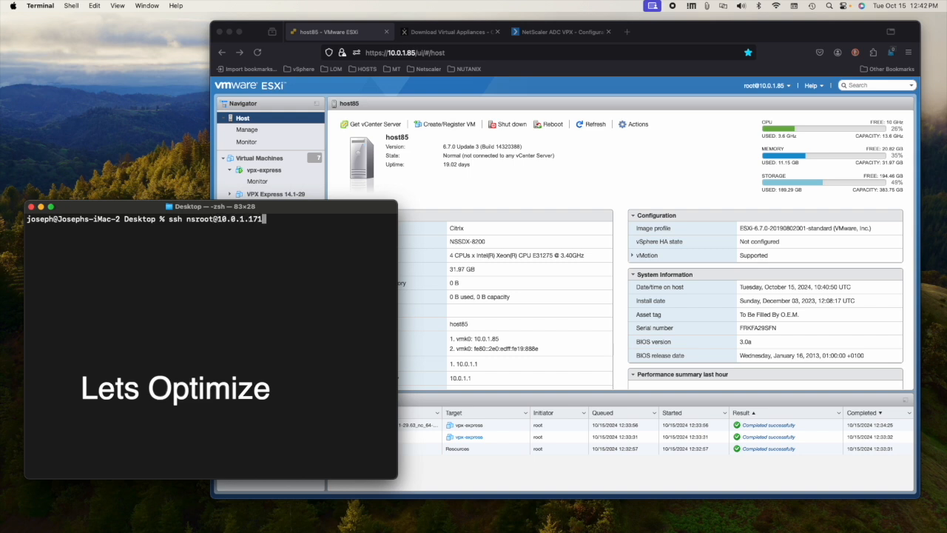
key(Return)
text(yes)
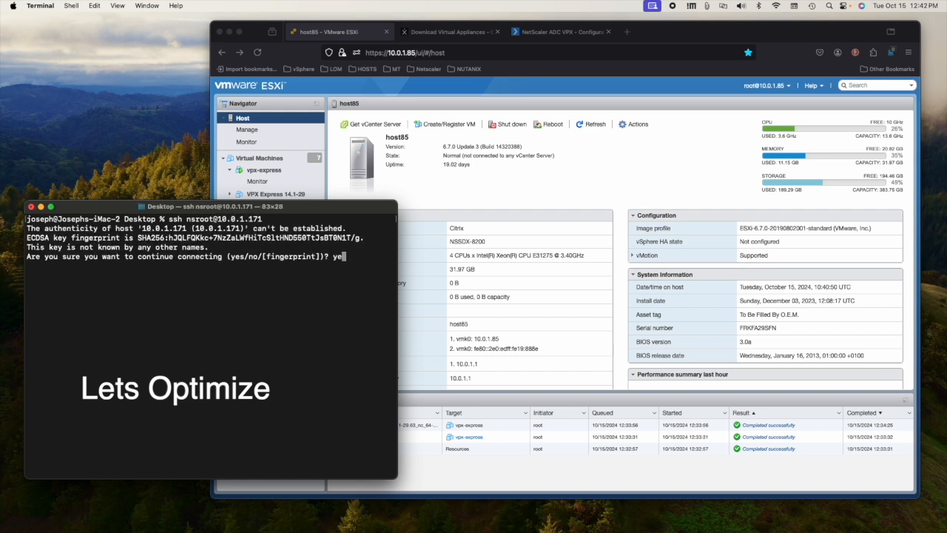
key(Return)
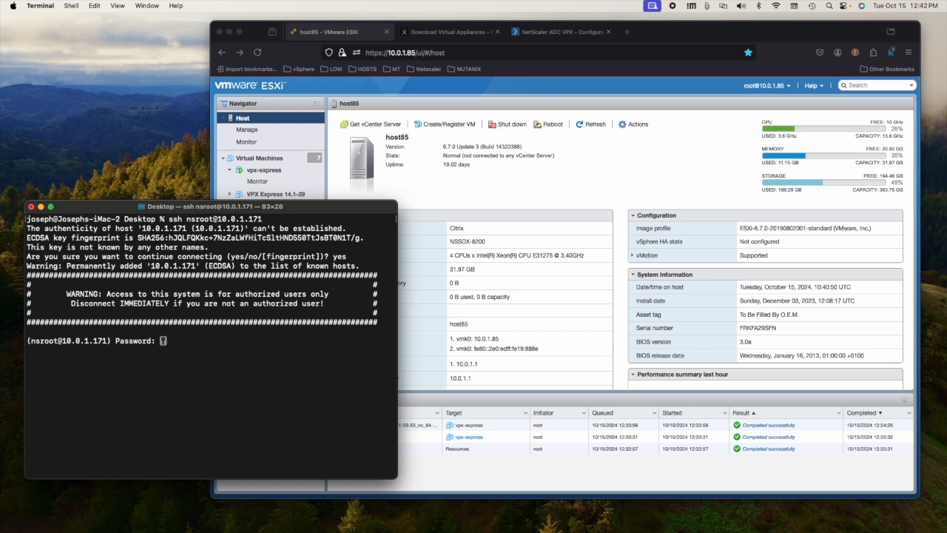
key(Return)
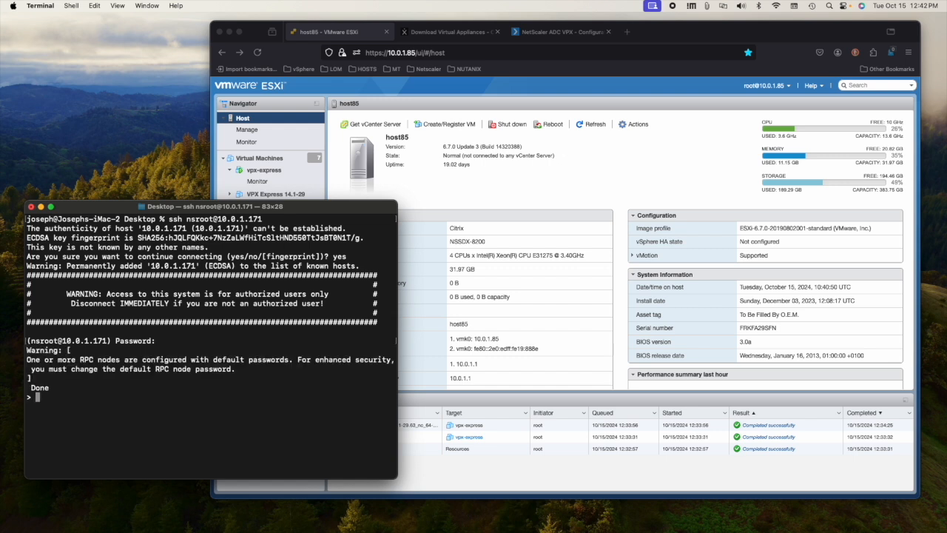
drag(162, 210, 273, 161)
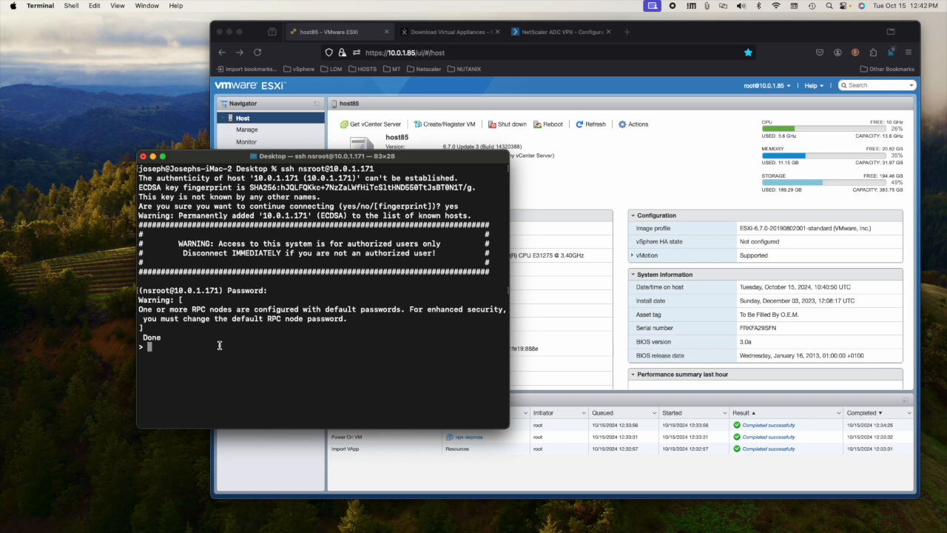
Step: Enable CPU yield with 'set ns vpxparam -cpuyield yes'
text(set ns vpxparam -cpu)
key(Tab)
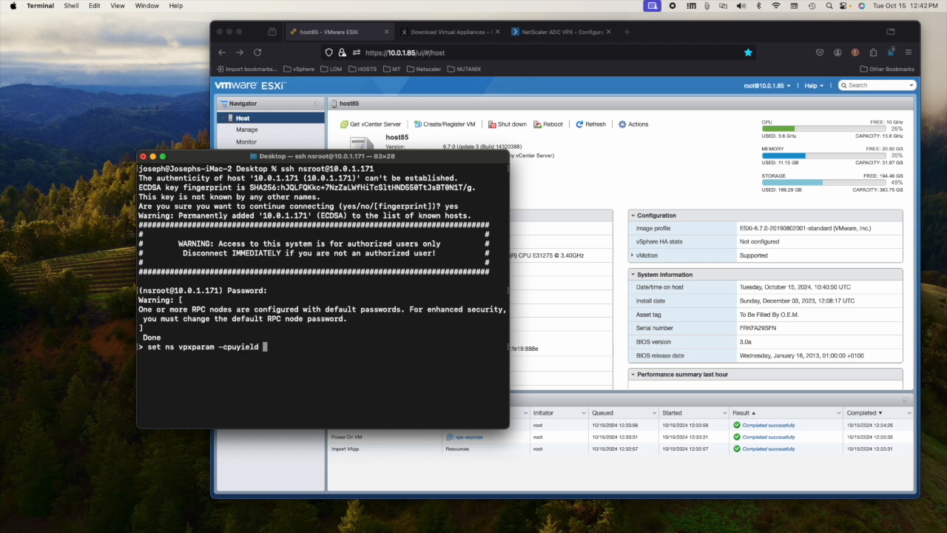
text(yes)
key(Return)
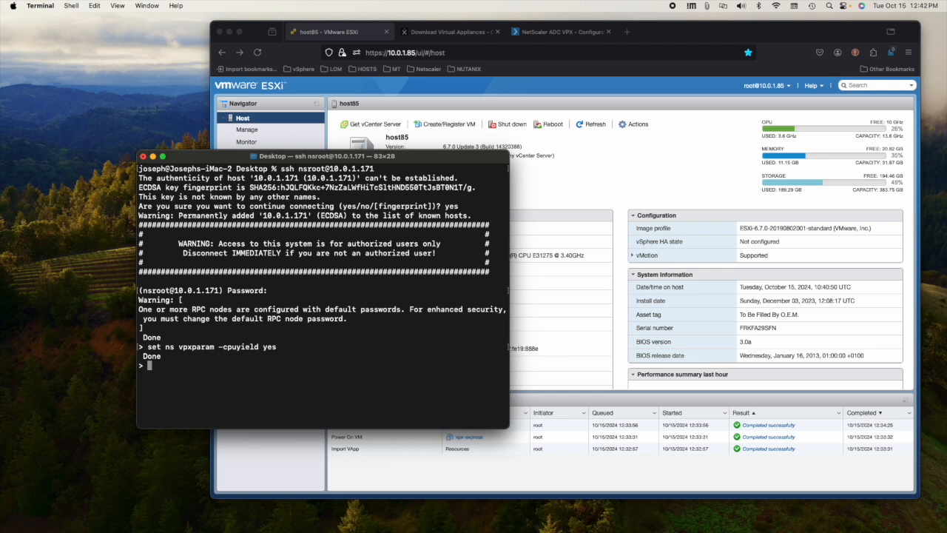
Step: Save the configuration with 'save ns conf' and confirm Cpuyield: YES via 'sh ns vpxparam'
text(ns)
key(BackSpace)
key(BackSpace)
text(save ns conf)
key(Return)
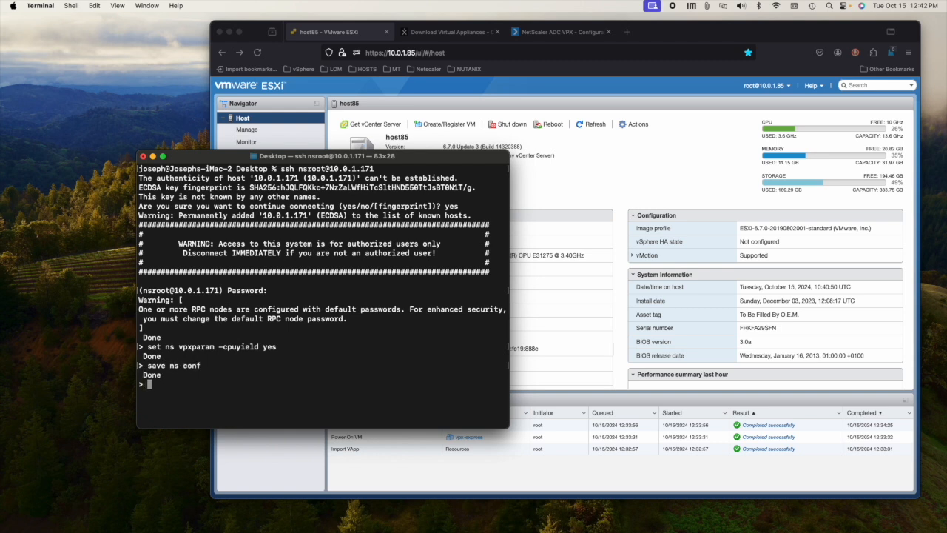
text(sh ns vpxparam)
key(Return)
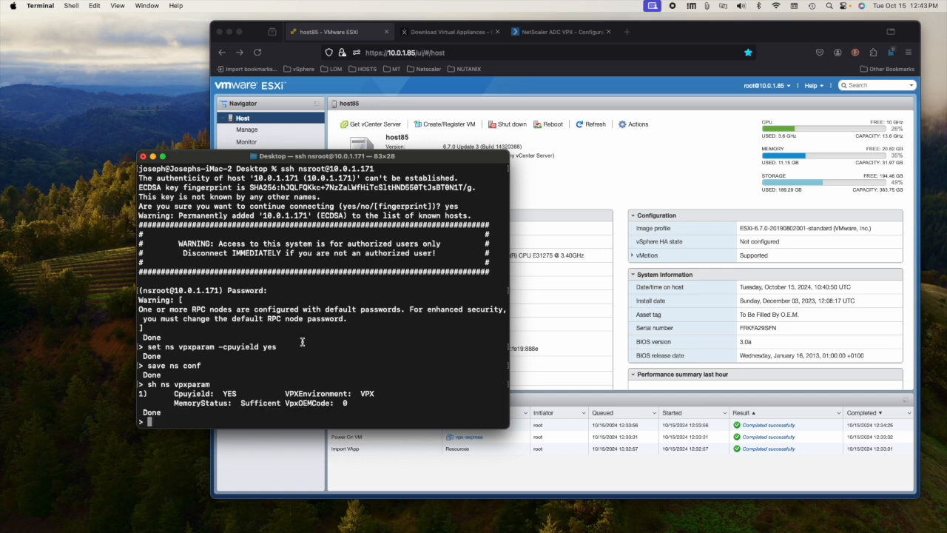
Step: Refresh the host85 summary, then select vpx-express and shut it down
click(630, 142)
click(596, 128)
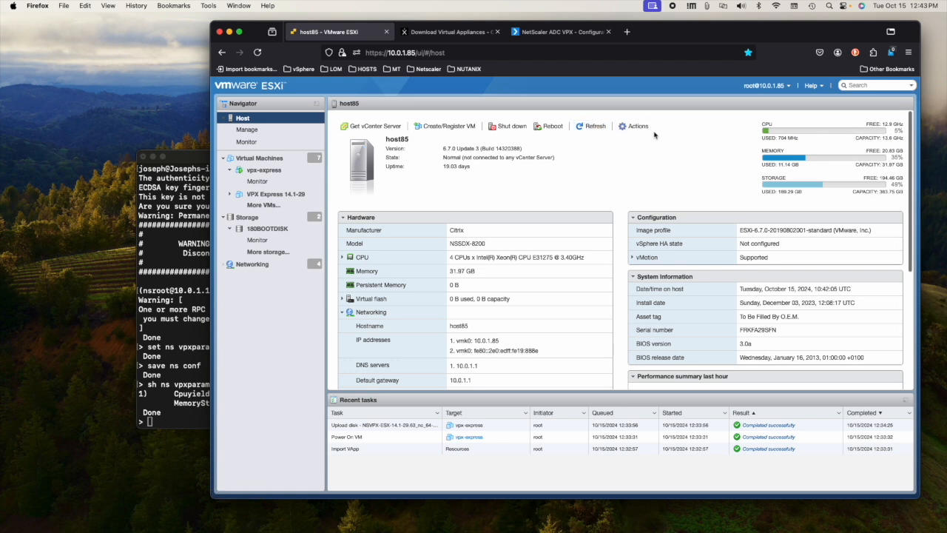
click(587, 128)
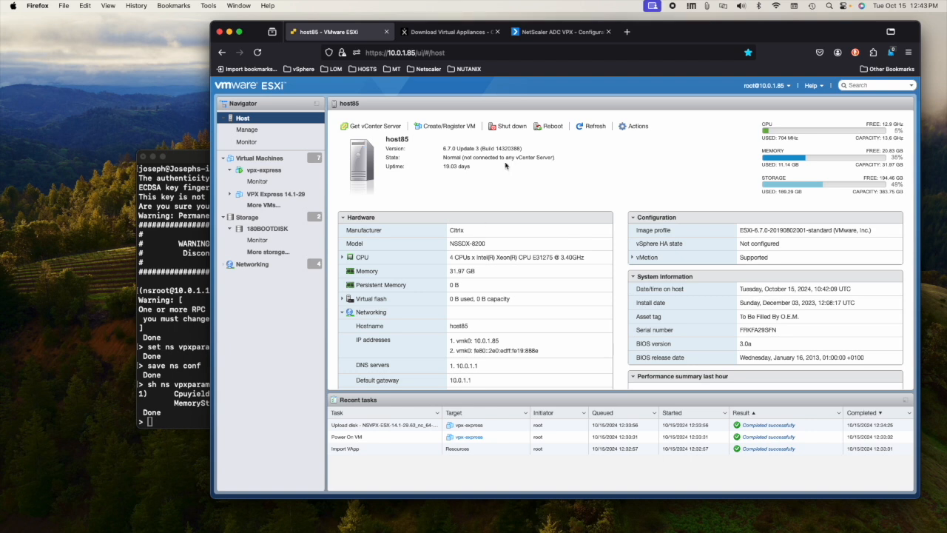
click(256, 172)
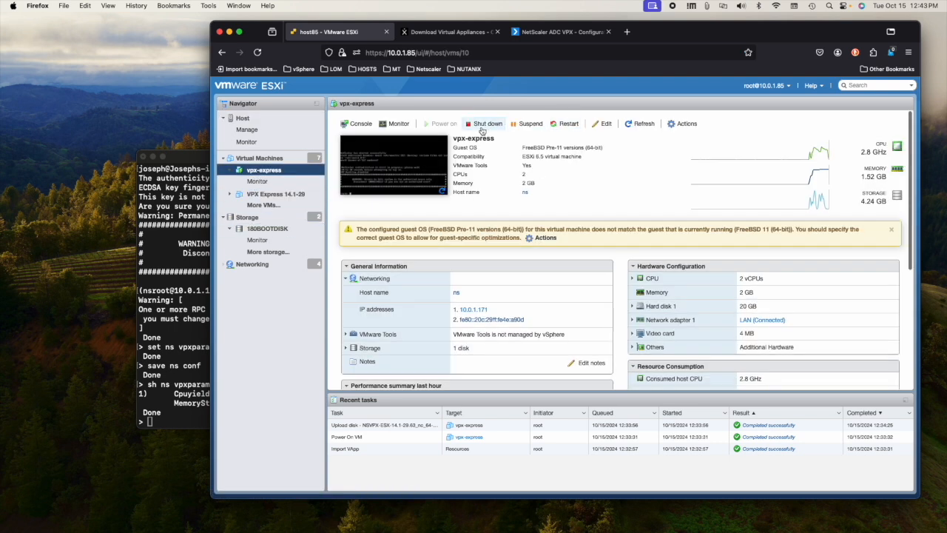
click(486, 126)
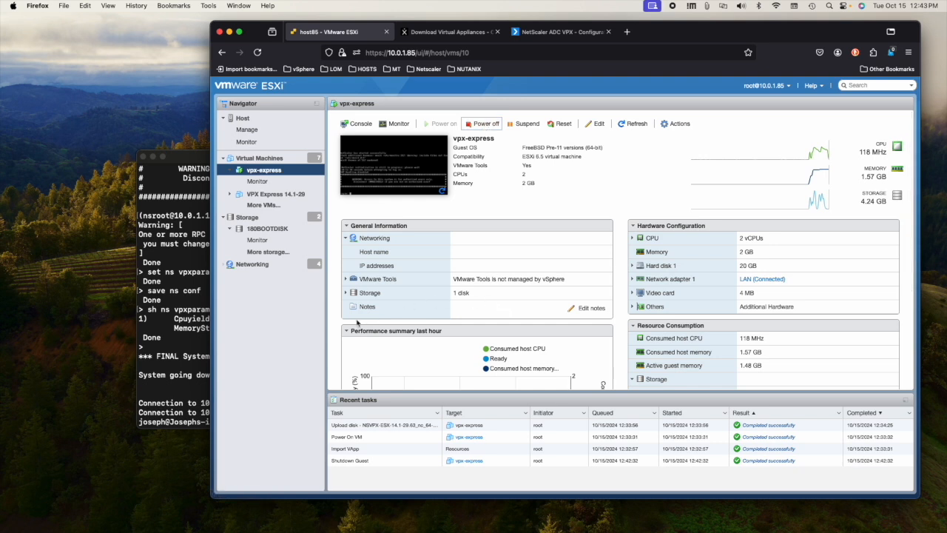
Step: Refresh until vpx-express shows powered off with zero CPU and memory, then reopen it from Virtual Machines
click(188, 292)
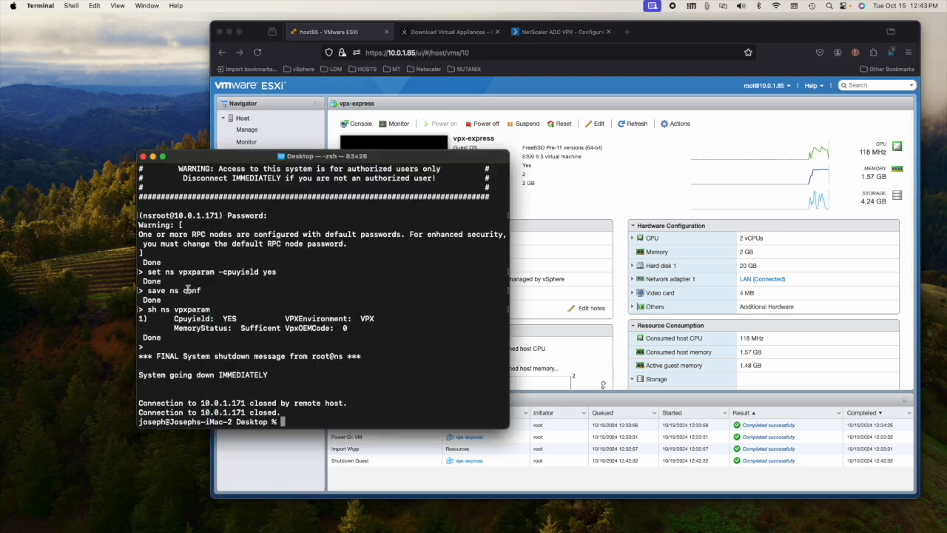
drag(403, 156, 307, 179)
click(648, 185)
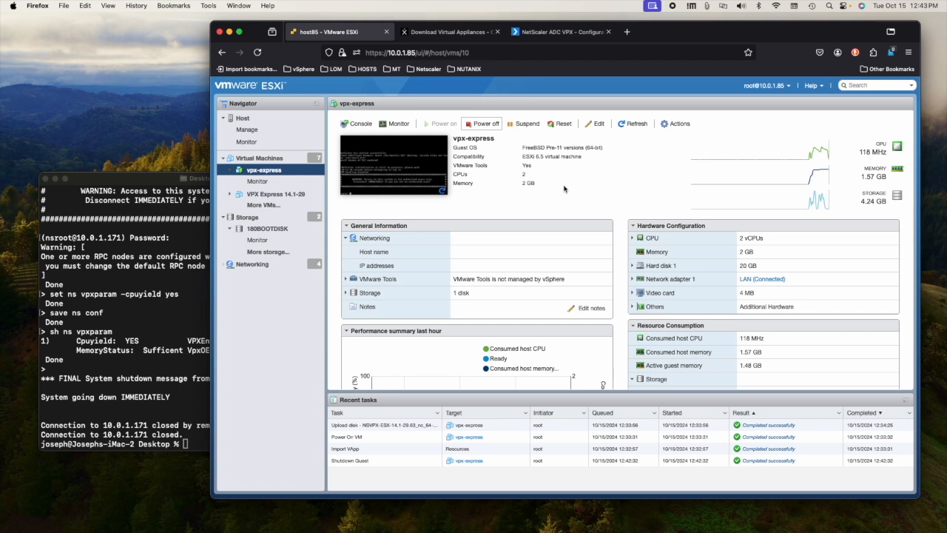
click(634, 125)
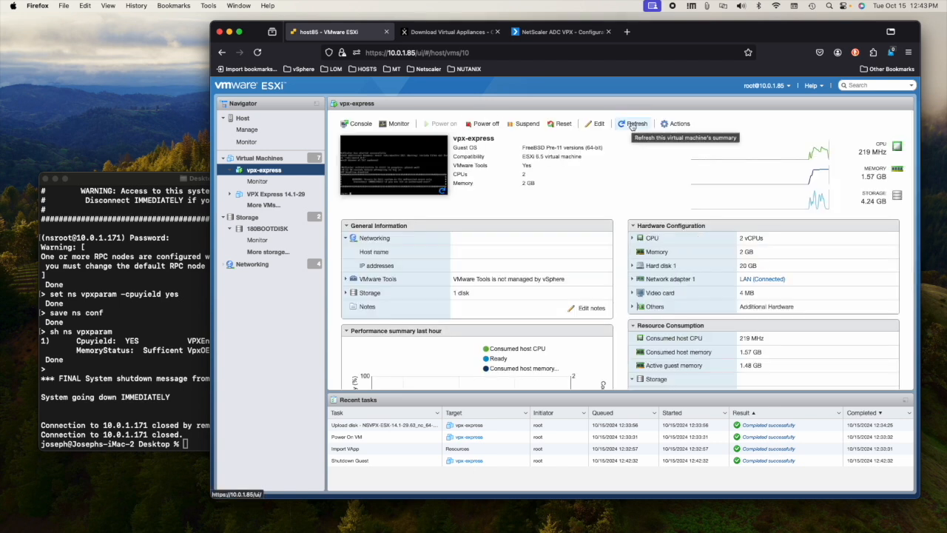
click(633, 126)
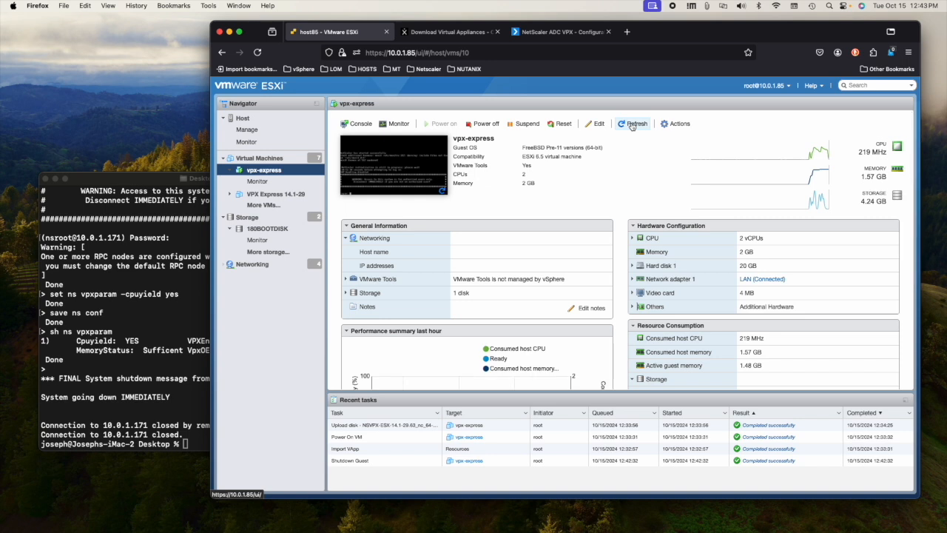
scroll(632, 127, down, 1)
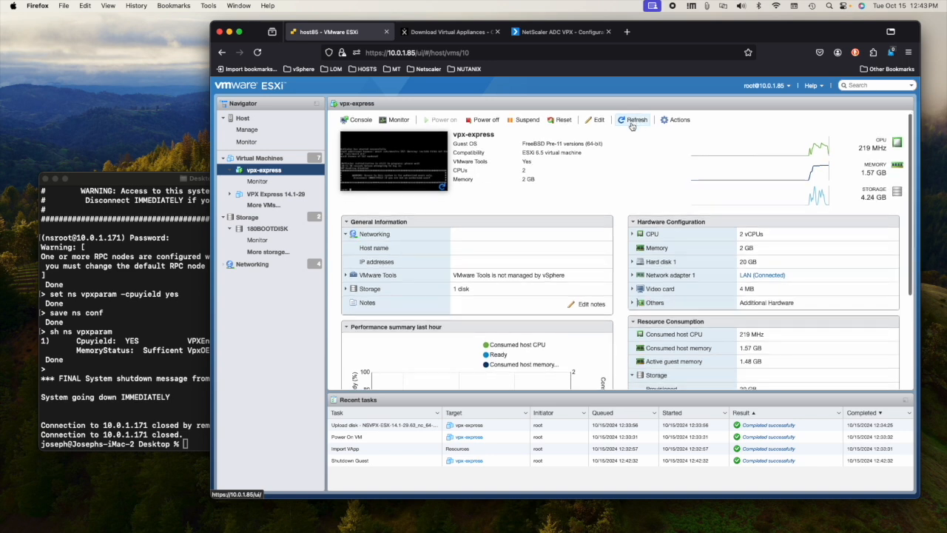
click(631, 125)
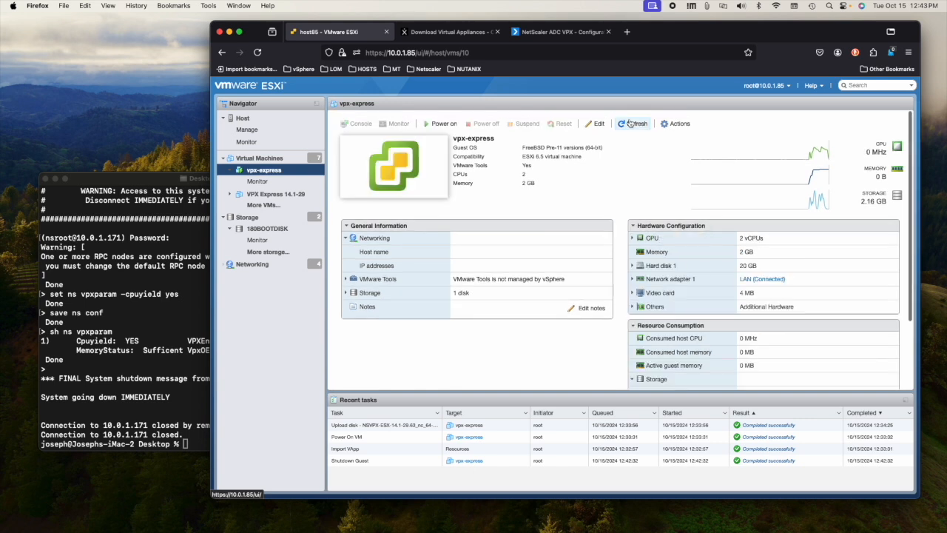
click(630, 124)
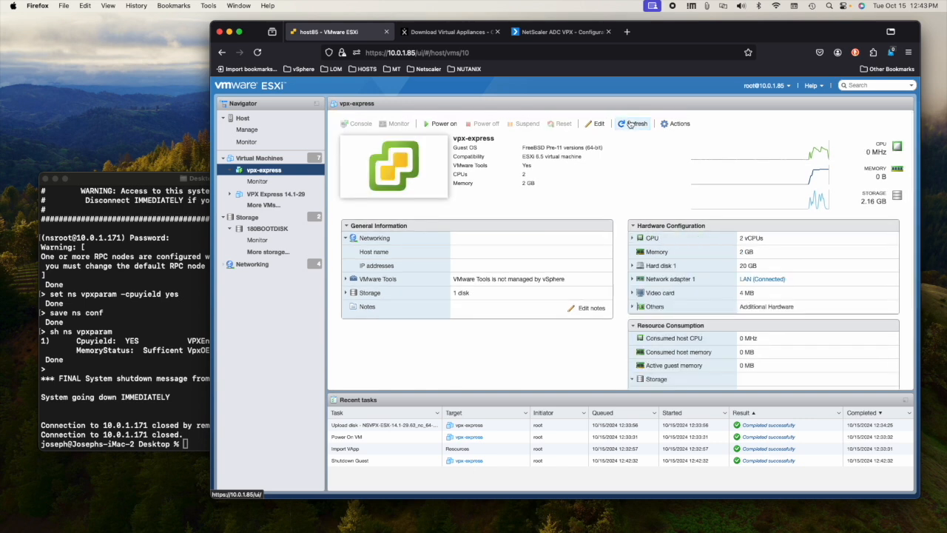
click(252, 161)
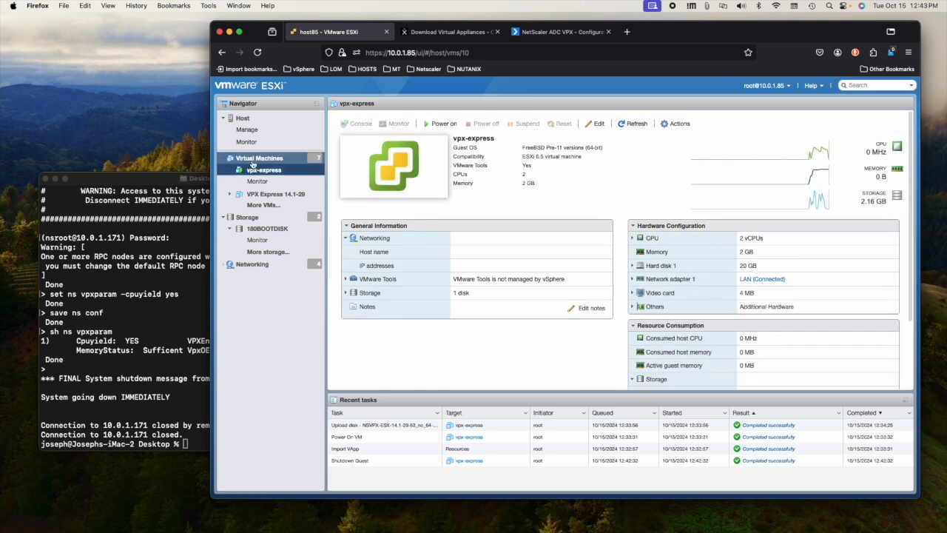
click(254, 171)
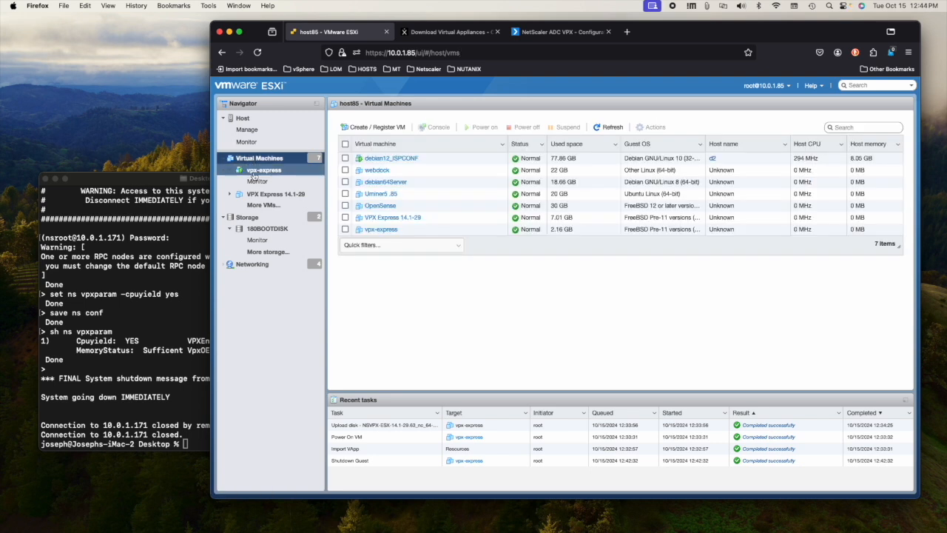
Step: Add a second network adapter on LAN to vpx-express, save it, and power the VM on
click(599, 124)
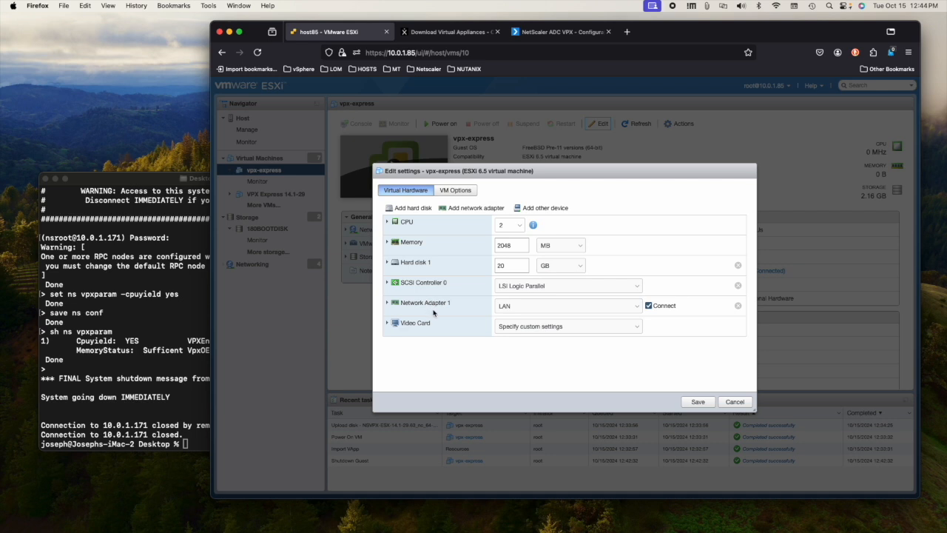
click(469, 211)
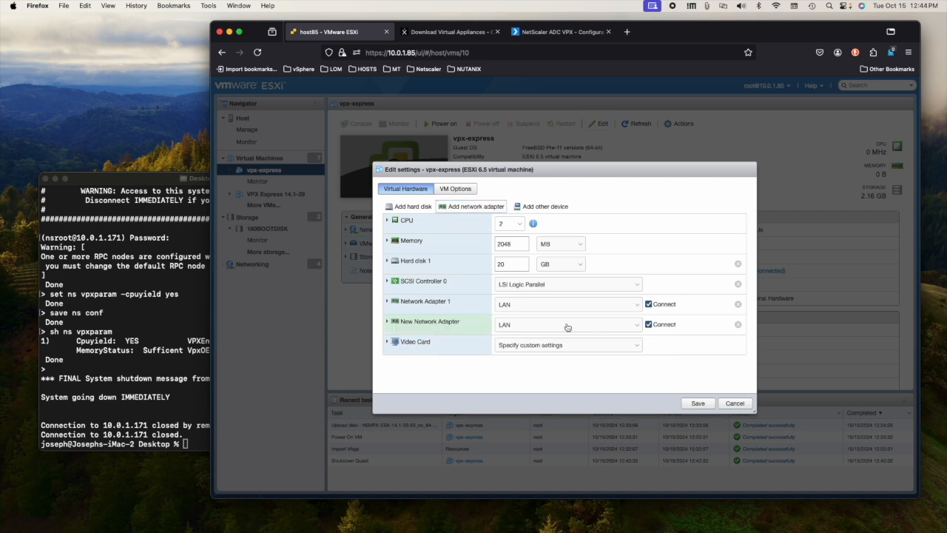
click(544, 326)
click(545, 325)
click(546, 308)
click(546, 309)
click(698, 403)
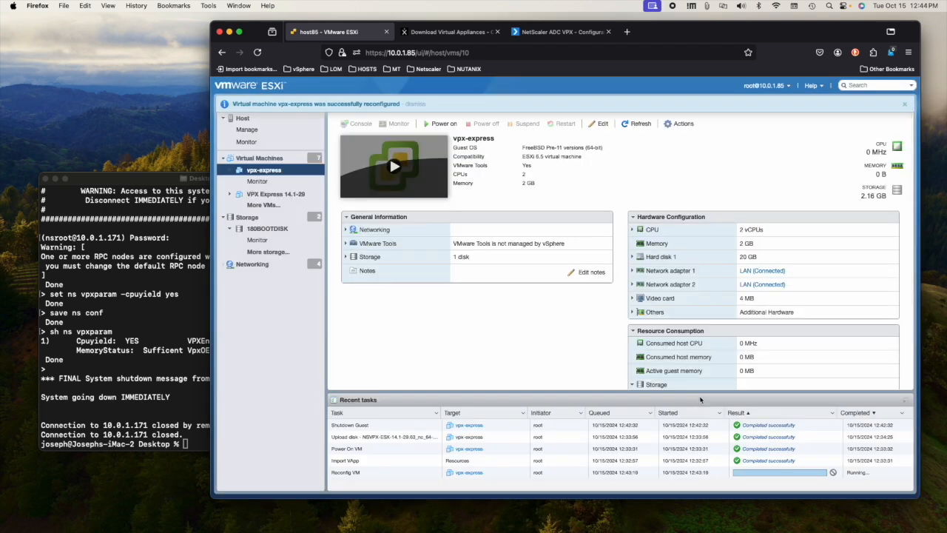
click(394, 166)
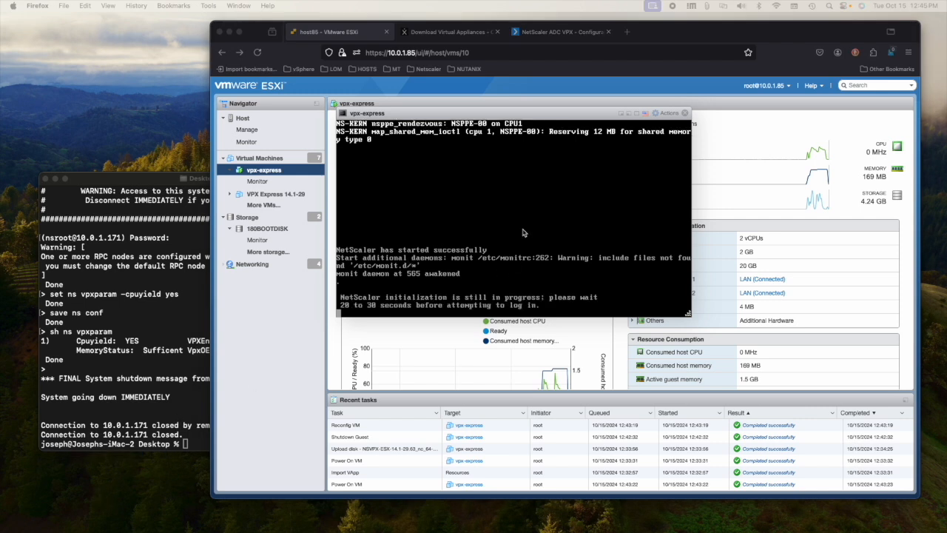
click(169, 362)
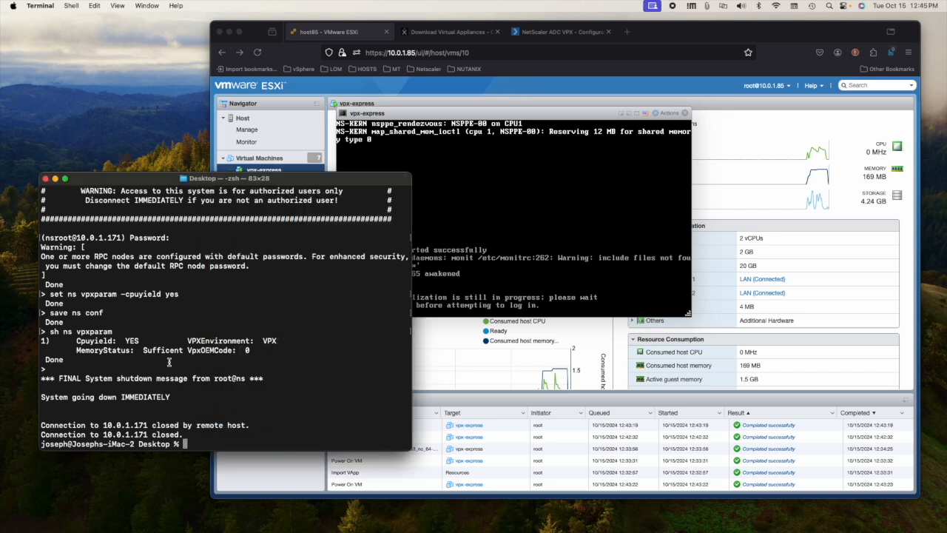
Step: List the Desktop files, then only the .tgz build archives
drag(305, 179, 275, 204)
click(607, 228)
click(95, 388)
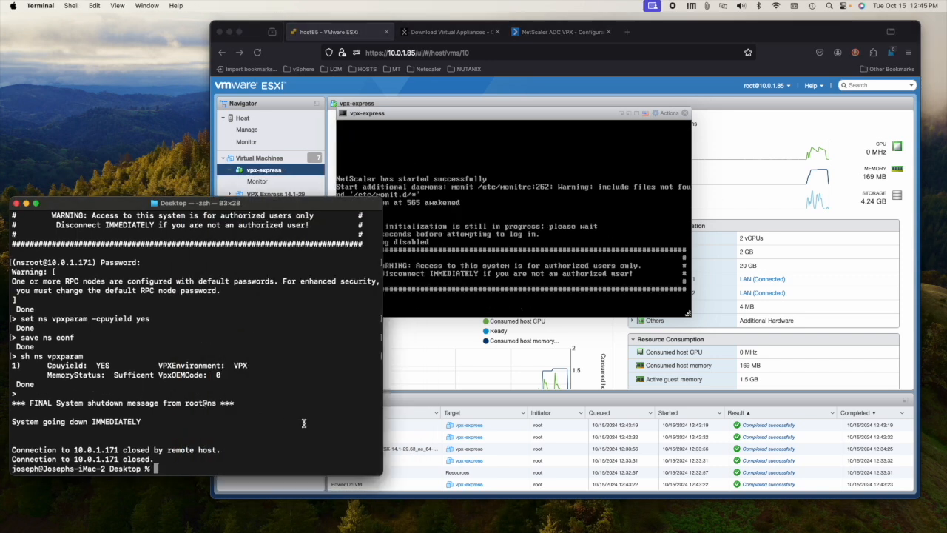
text(cd /)
key(BackSpace)
key(BackSpace)
key(BackSpace)
key(BackSpace)
text(ls)
key(Return)
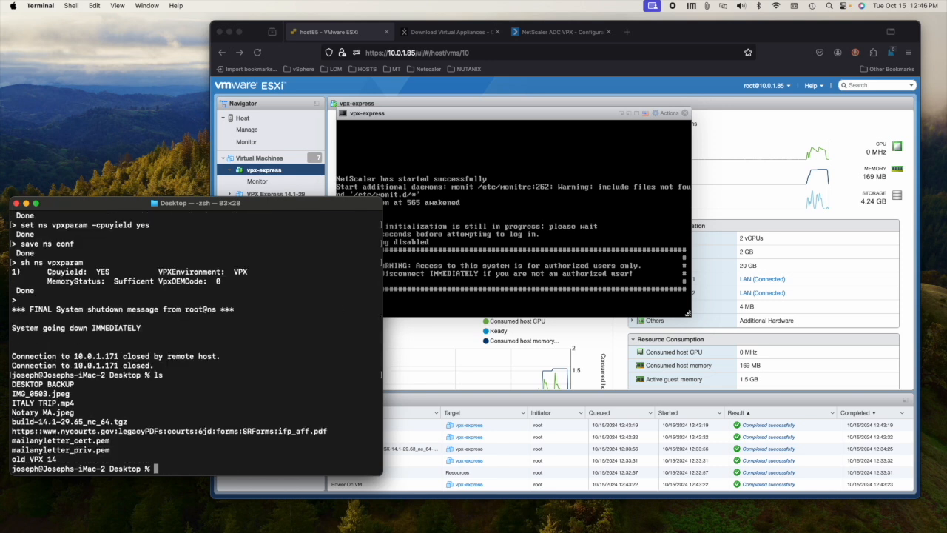
text(ls *.tagz)
key(Return)
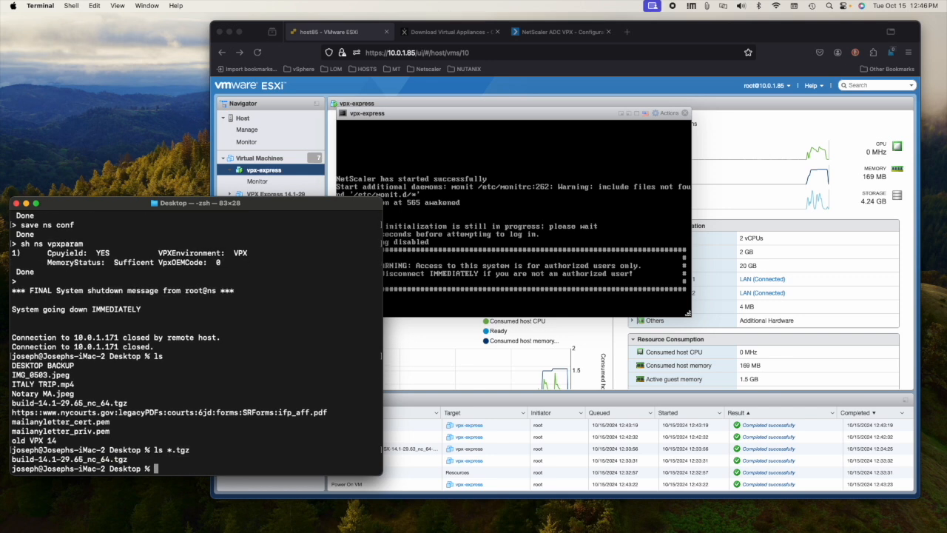
text(scp bu)
key(Tab)
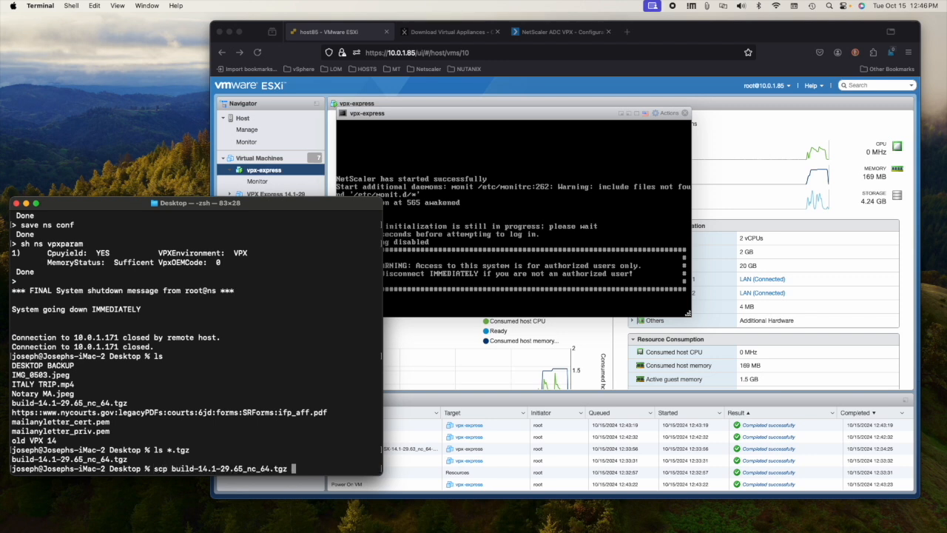
text(nsroot@10.0.1.171:)
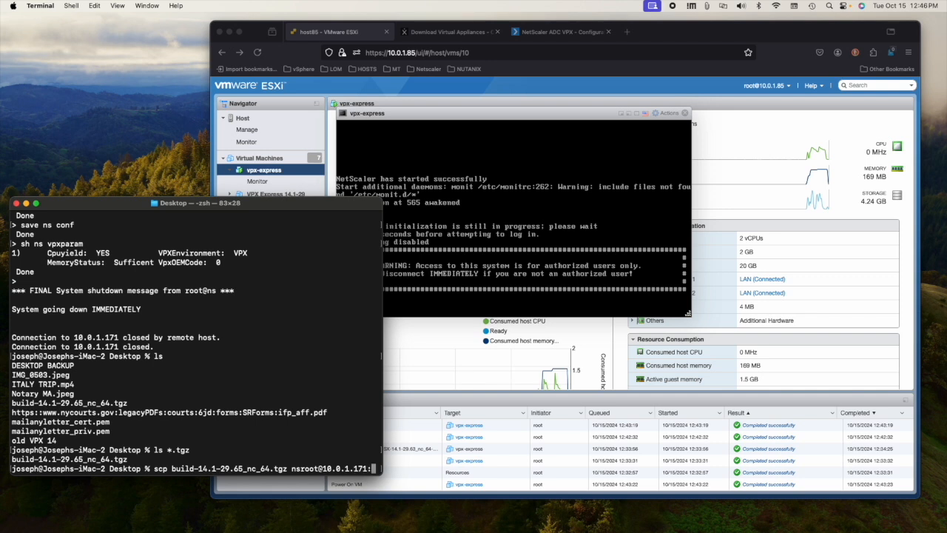
text(/var/)
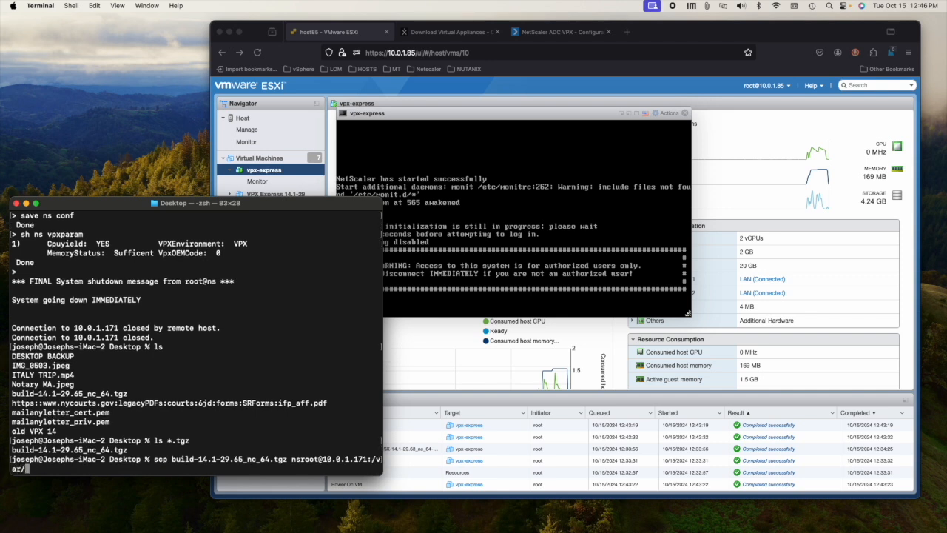
text(nsinstall)
key(Return)
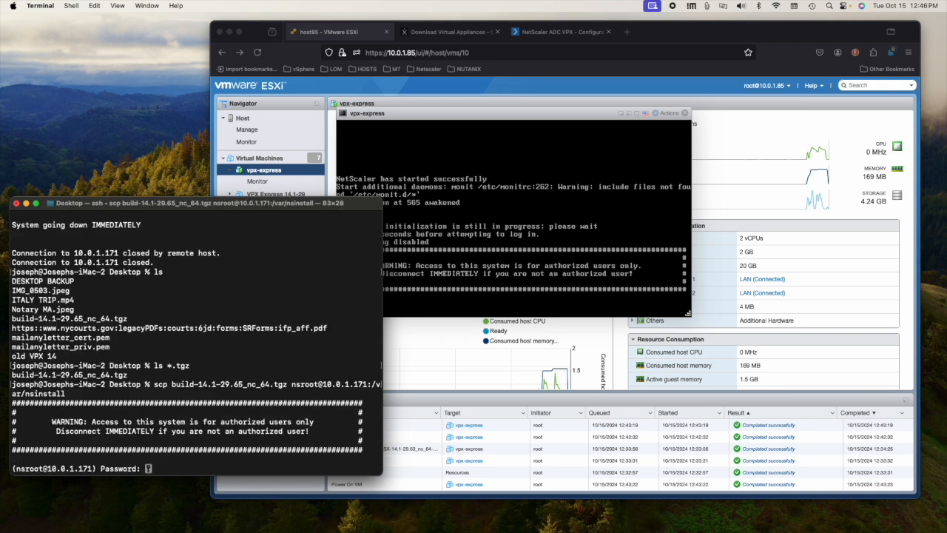
Step: Enter the nsroot password to start uploading build-14.1-29.65_nc_64.tgz to the appliance
key(Return)
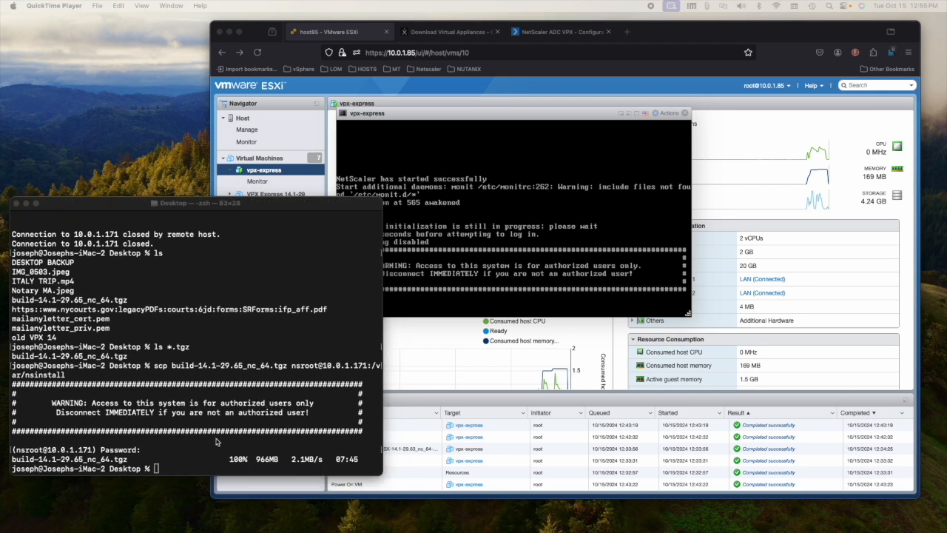
Step: SSH into 10.0.1.171 as nsroot and drop from the NetScaler CLI into the shell
click(216, 442)
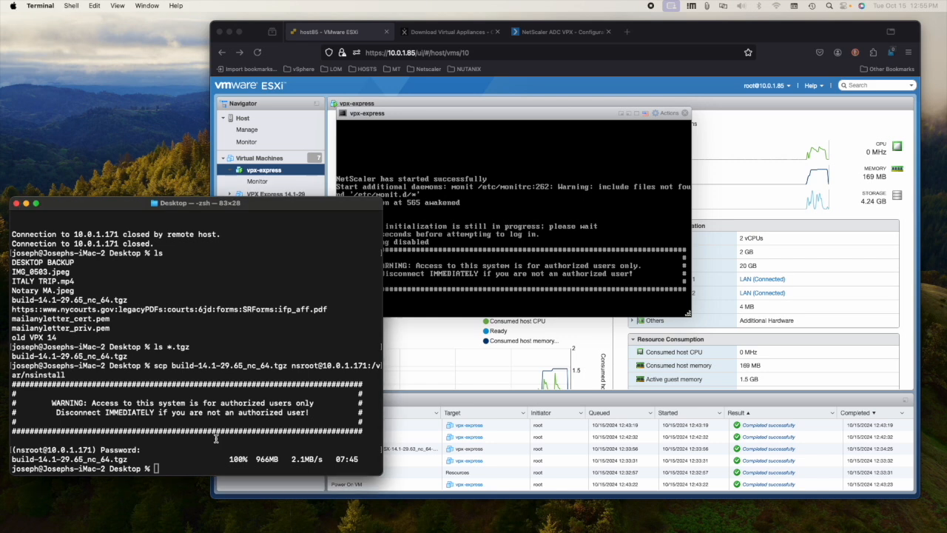
text(ssh )
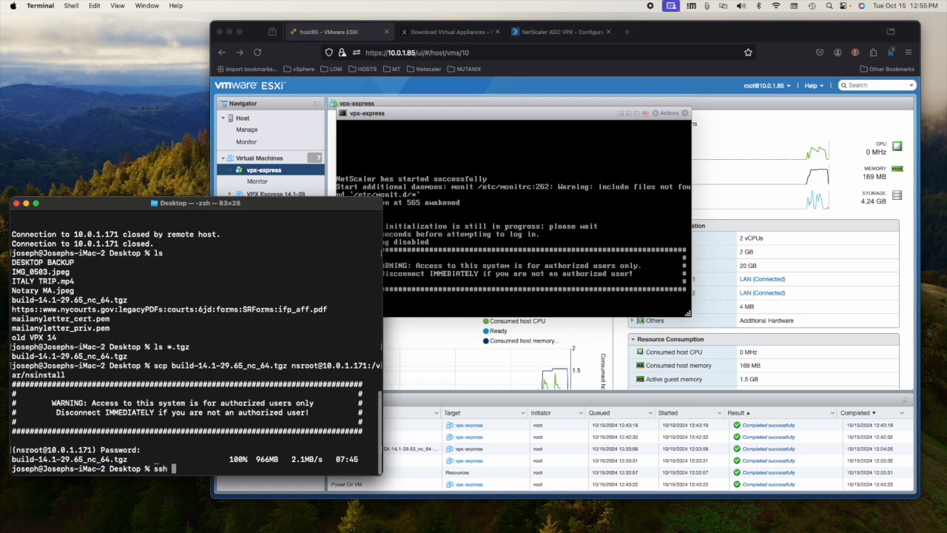
text(nsroot@10.0.1.171)
key(Return)
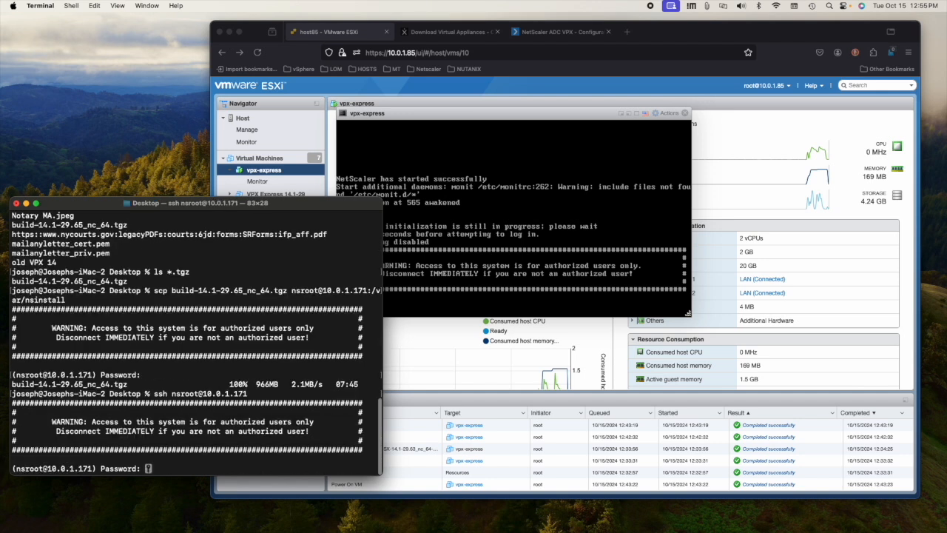
key(Return)
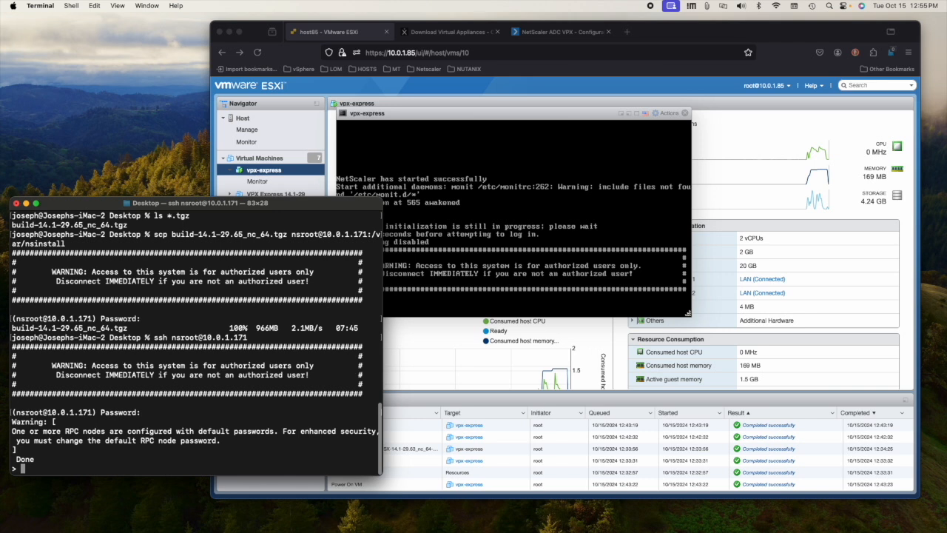
text(shell)
key(Return)
Step: In /var/nsinstall, list the files and create a 14.1.29.65 folder
text(cd /var/nsinstall/)
key(Return)
text(ls)
key(Return)
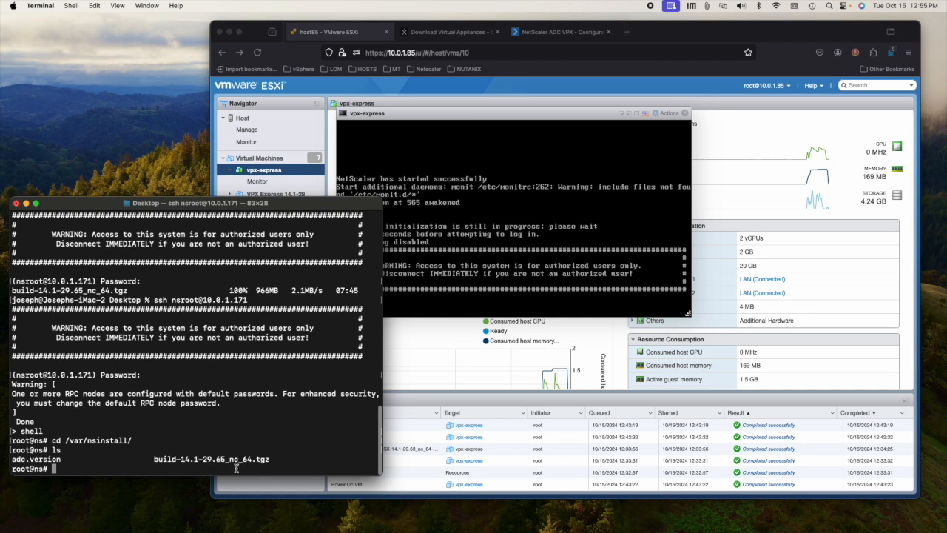
drag(271, 206, 293, 197)
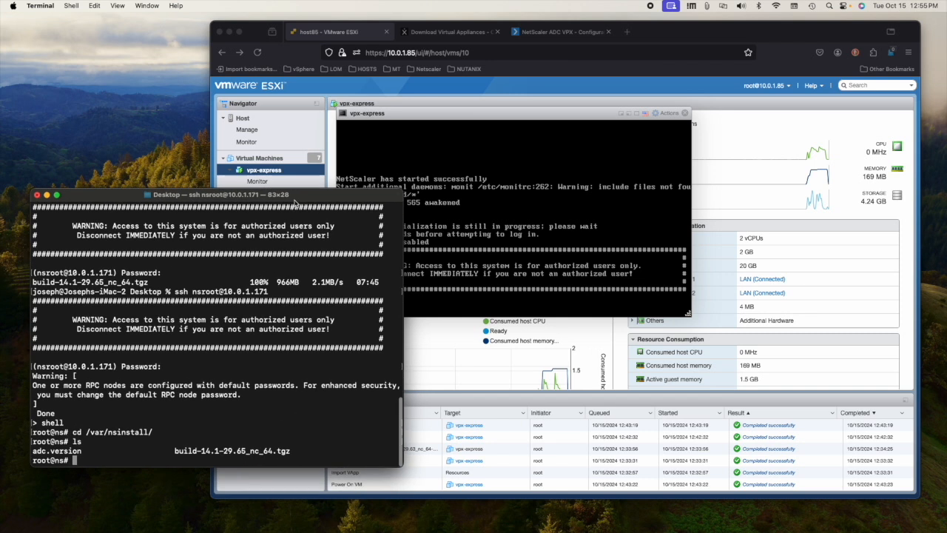
text(mkdir 14.1.29.65)
key(Return)
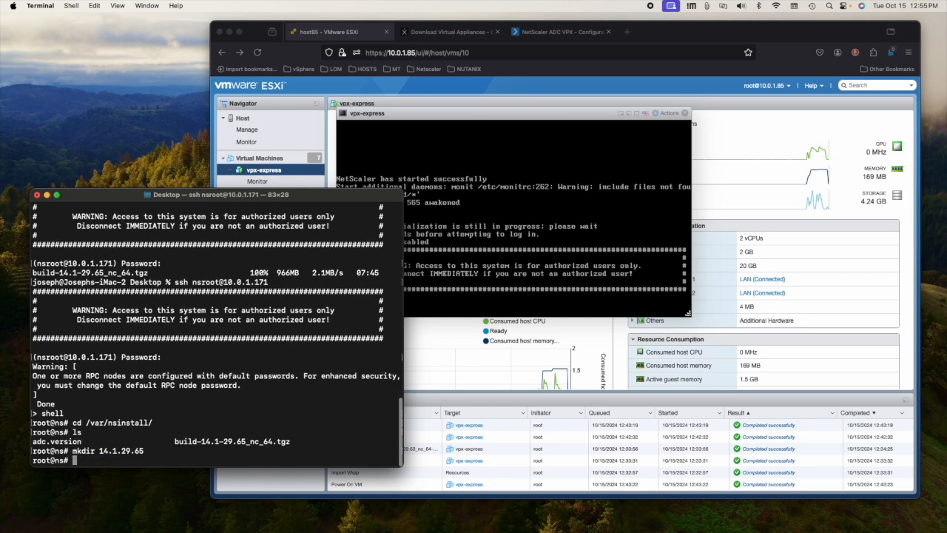
Step: Move the build archive into 14.1.29.65 and change into that folder
text(mv bu)
key(Tab)
text(14)
key(Tab)
key(Return)
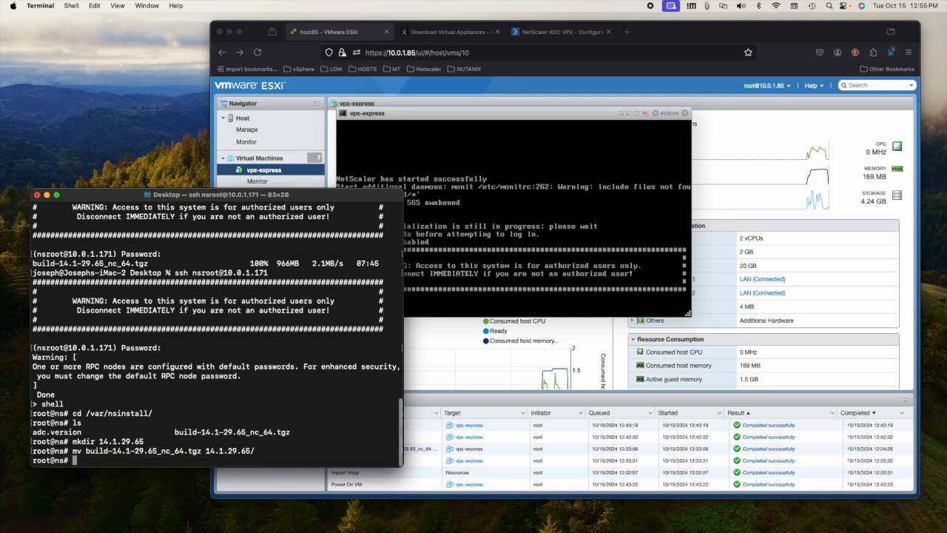
text(cd 14)
key(Tab)
key(Return)
text(ls)
key(Return)
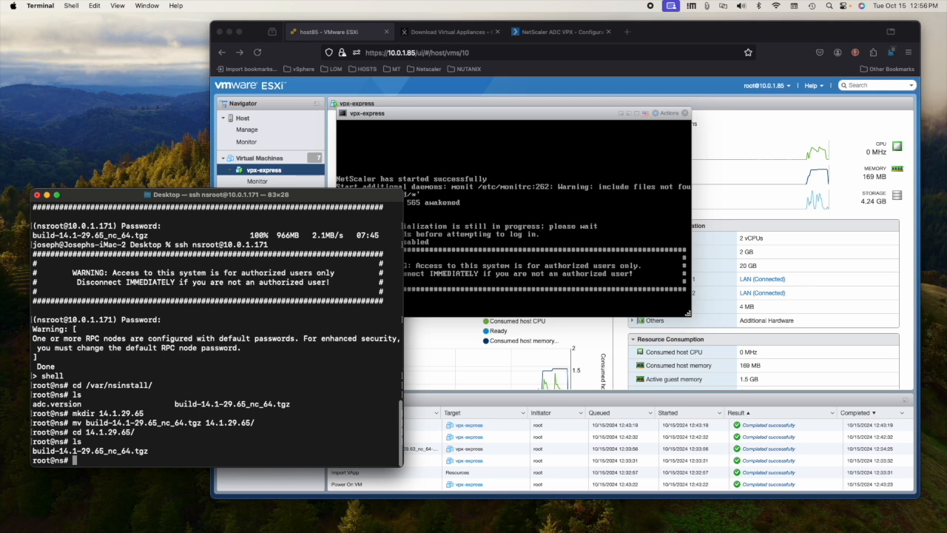
Step: Extract the firmware archive with 'tar xfzv build-14.1-29.65_nc_64.tgz'
text(tar)
text(xfzv )
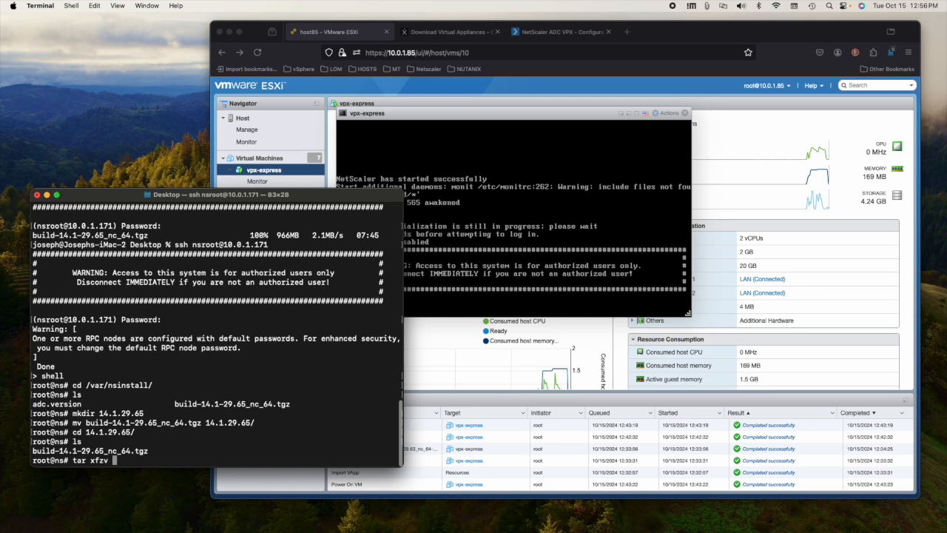
text(b)
key(Tab)
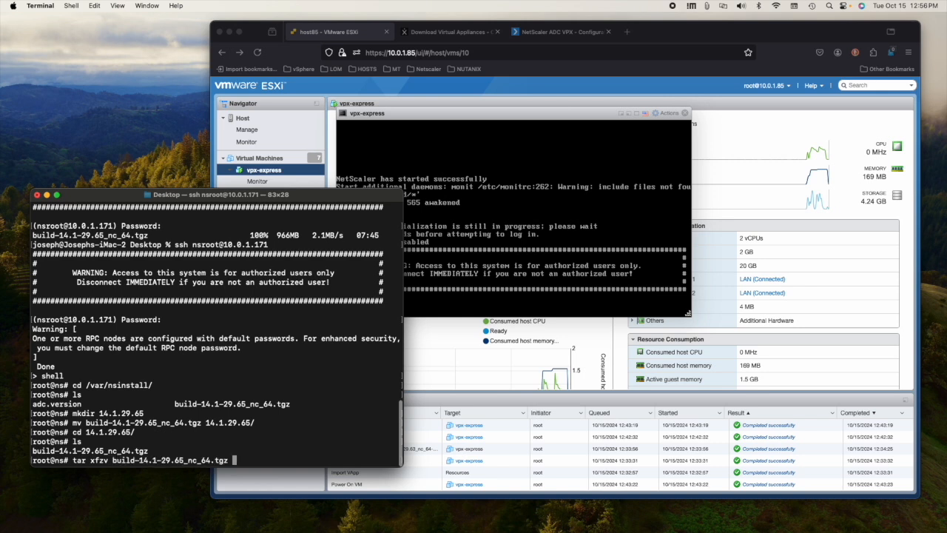
key(Return)
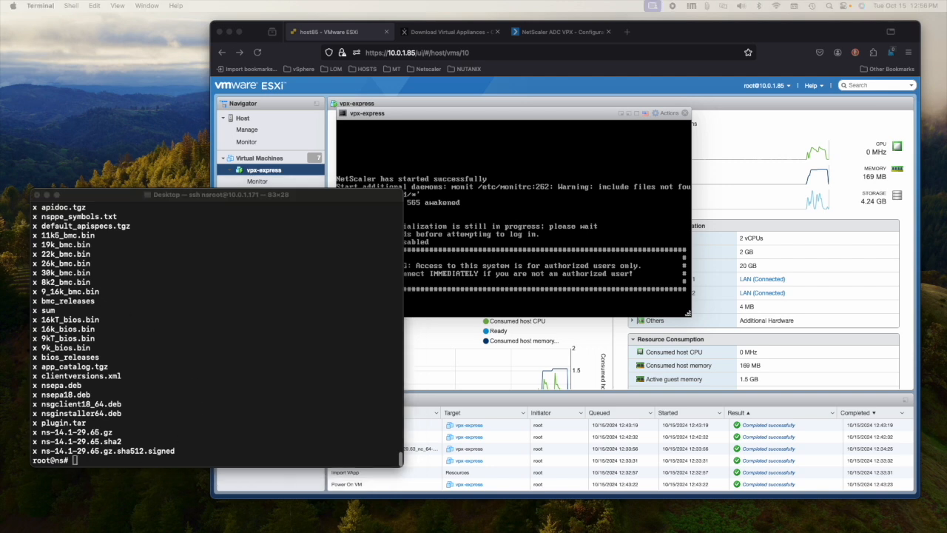
Step: List the unpacked firmware files and launch the ./installns installer
click(128, 458)
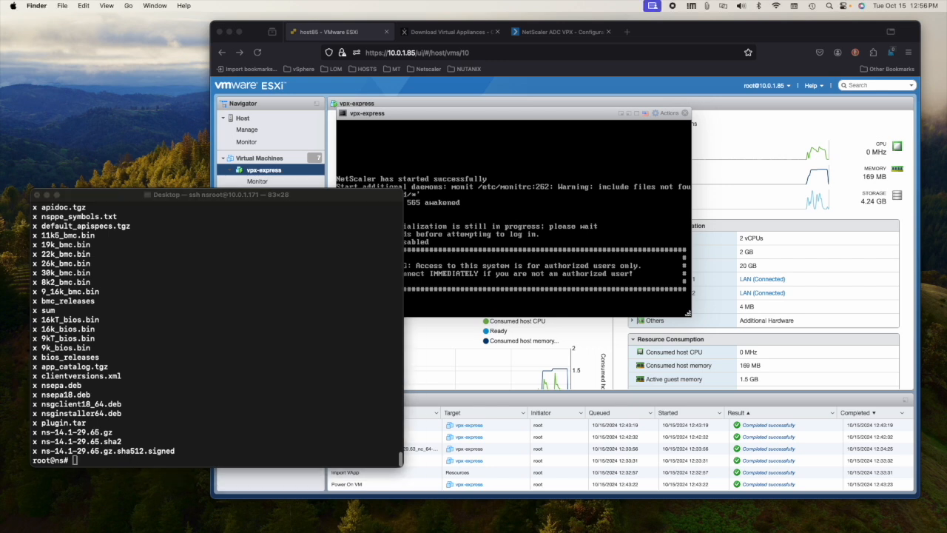
click(119, 458)
text(ls)
key(Return)
text(./)
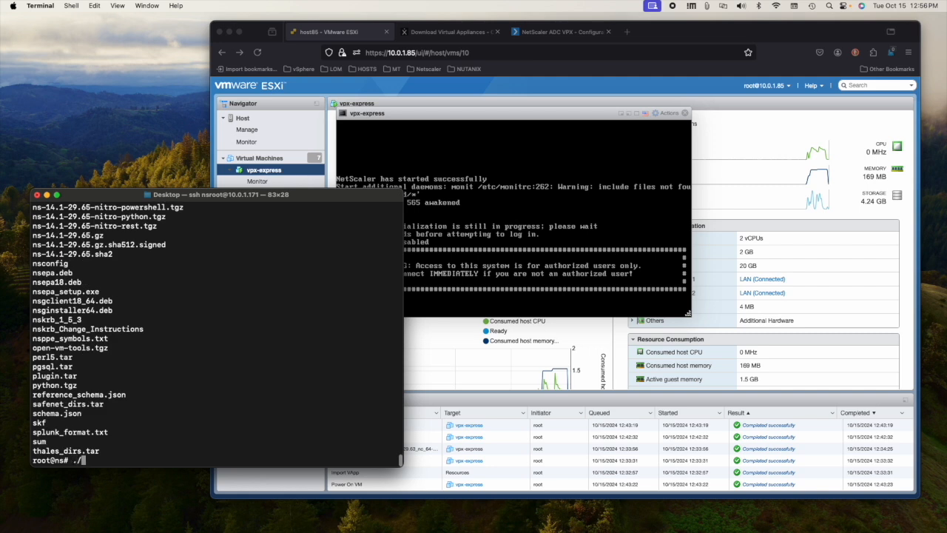
text(installns)
key(Return)
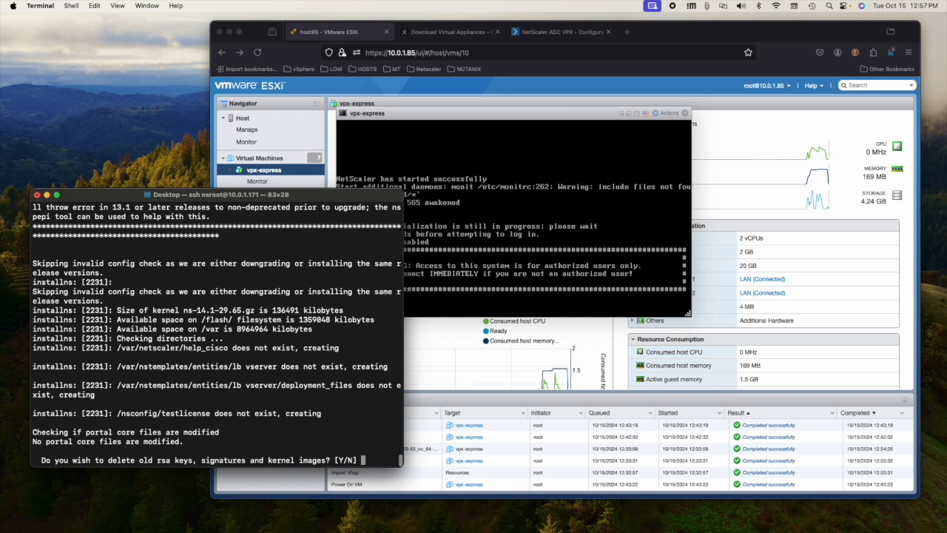
Step: Answer y to delete old RSA keys, signatures and kernel images, and enlarge the Terminal
text(y)
key(Return)
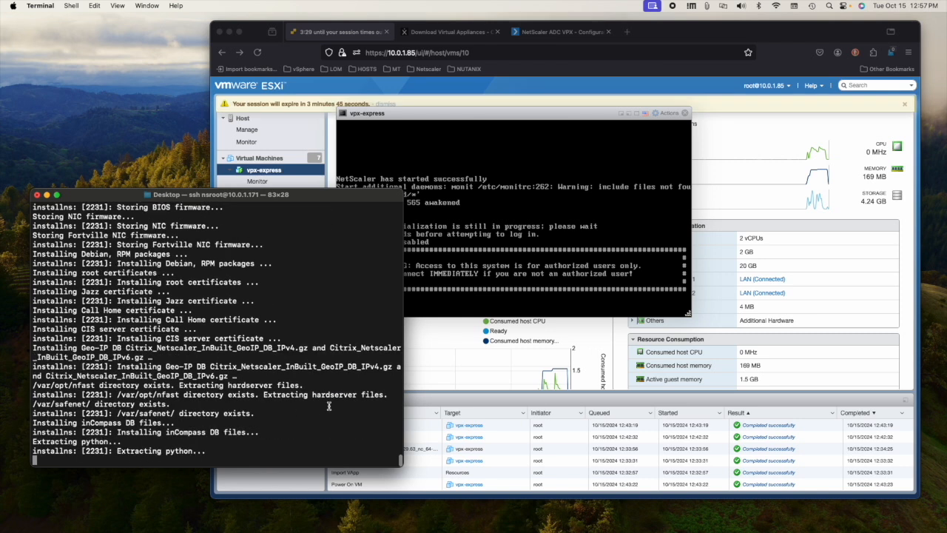
drag(403, 380, 530, 381)
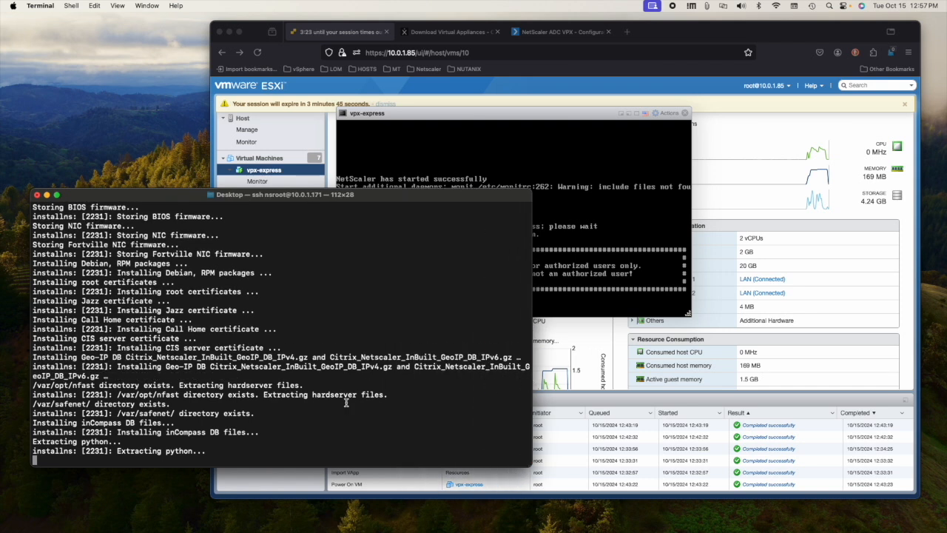
key(super+equal)
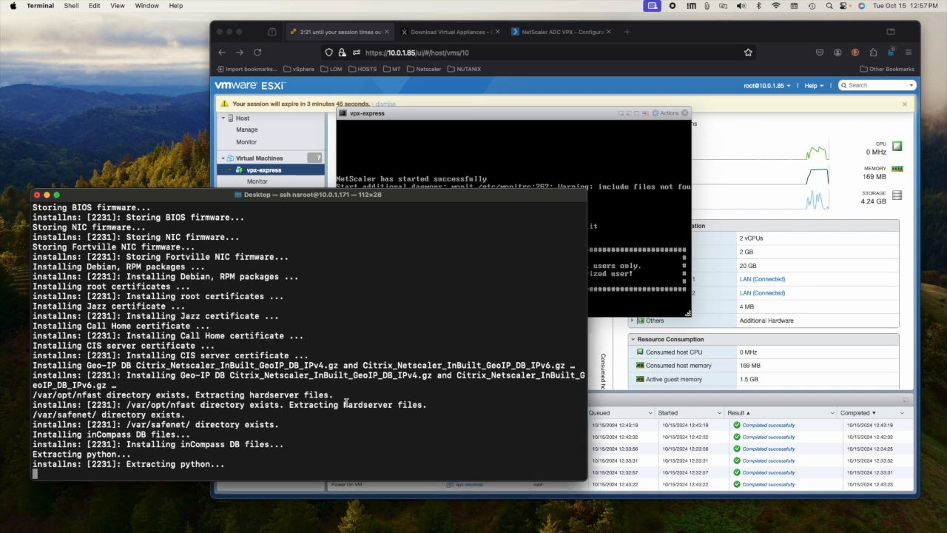
drag(212, 201, 196, 160)
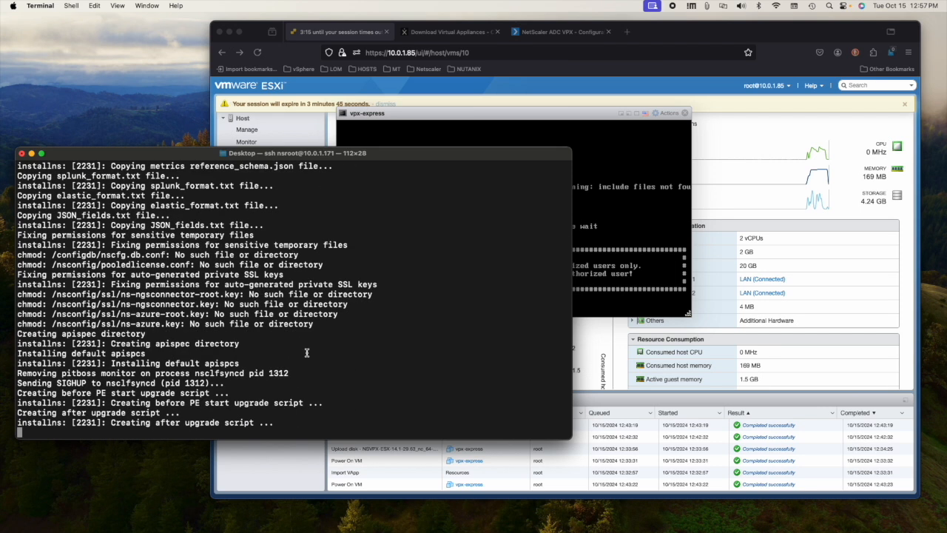
Step: Answer y at the Reboot NOW? prompt to restart the appliance
text(y)
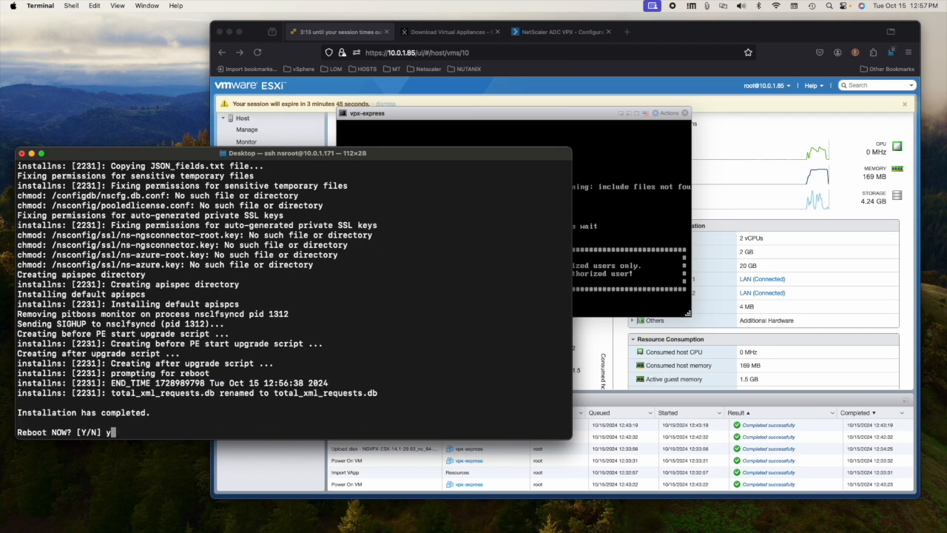
key(Return)
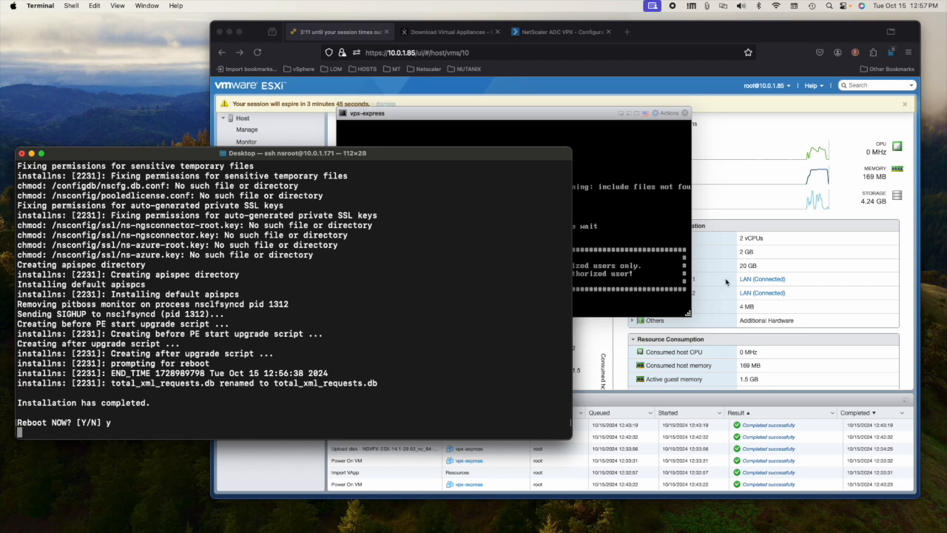
click(457, 254)
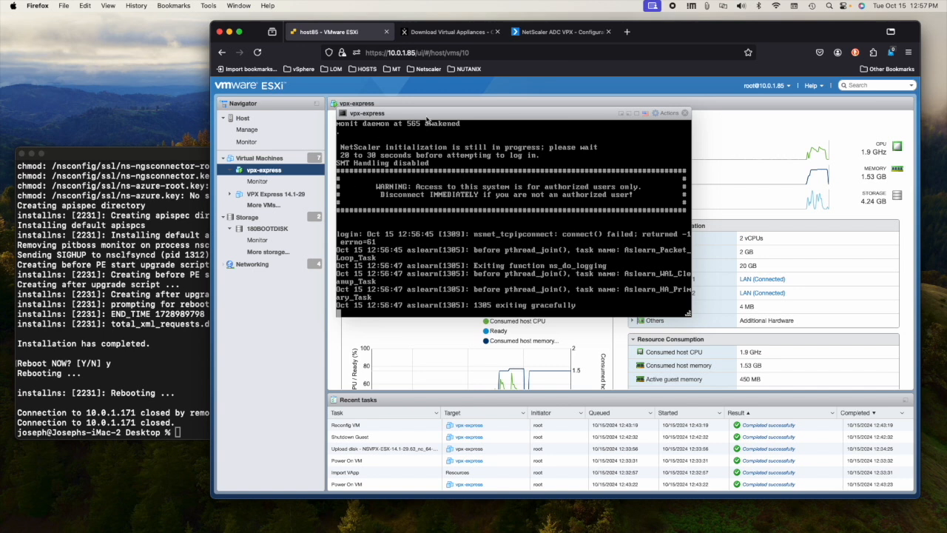
Step: Keep the vpx-express console in view and refresh host85's summary until NetScaler reaches its login prompt
drag(426, 113, 472, 173)
click(259, 120)
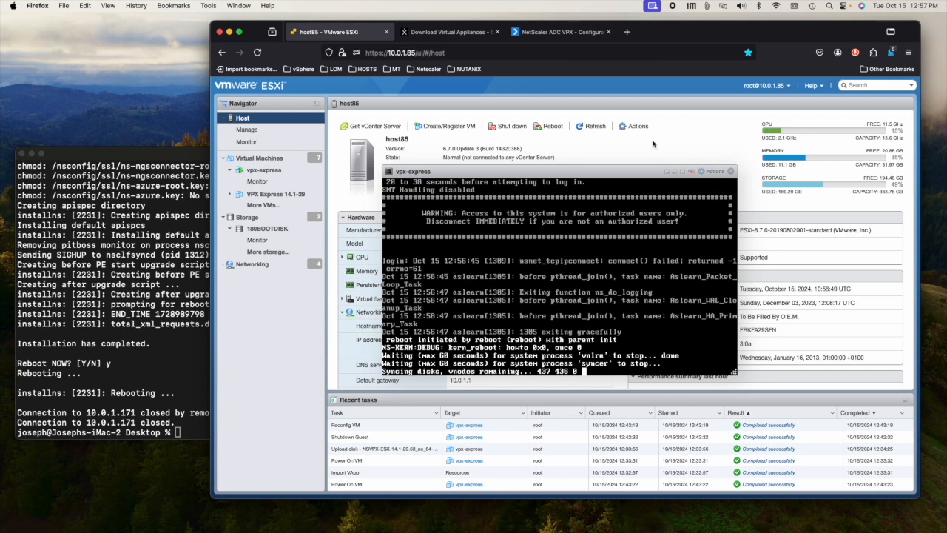
click(594, 127)
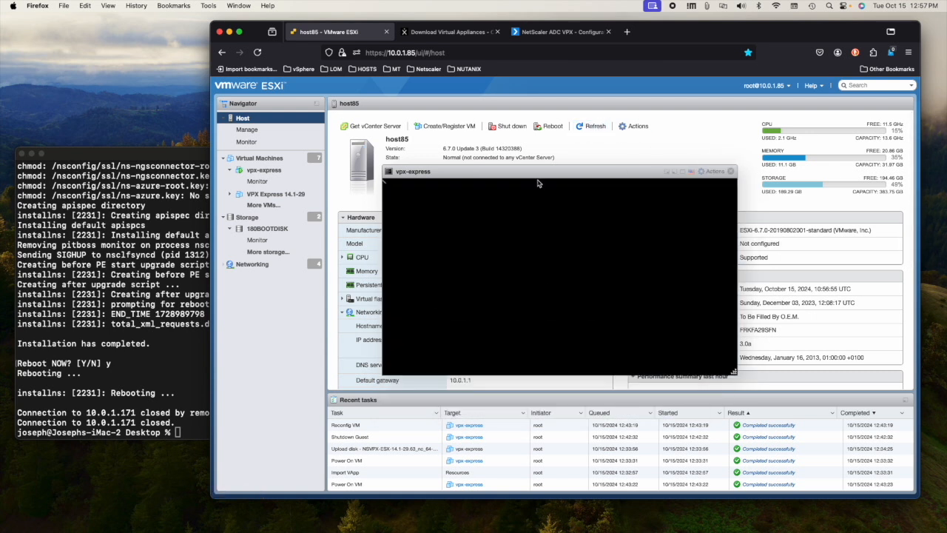
drag(554, 175, 516, 194)
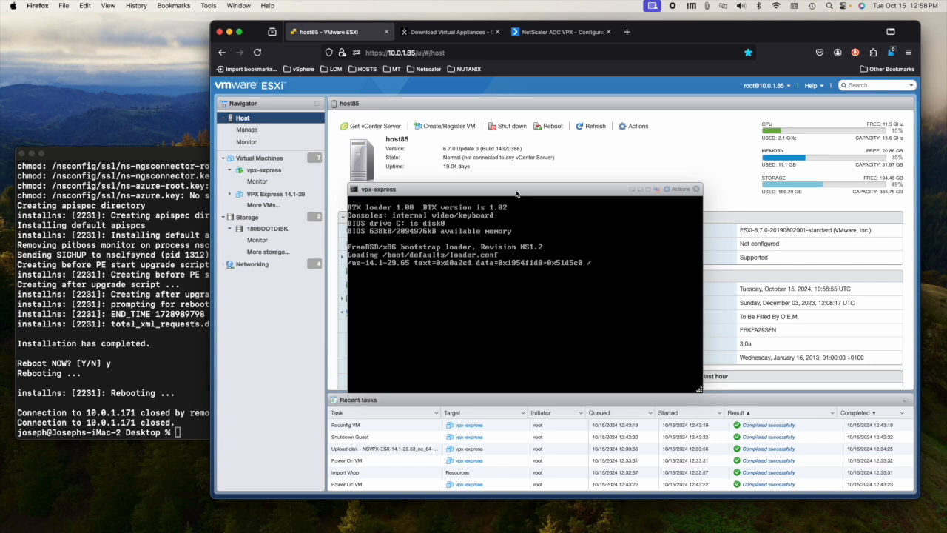
drag(530, 194, 517, 160)
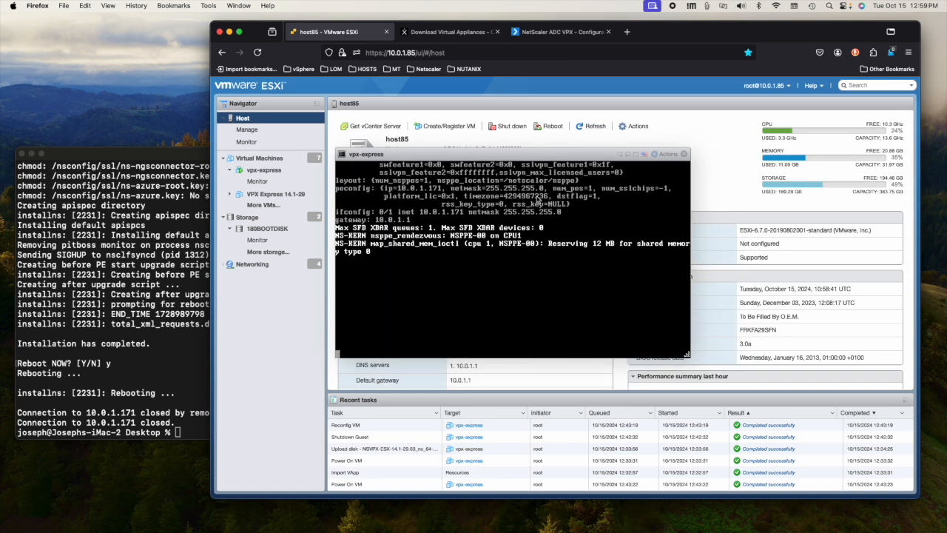
click(588, 128)
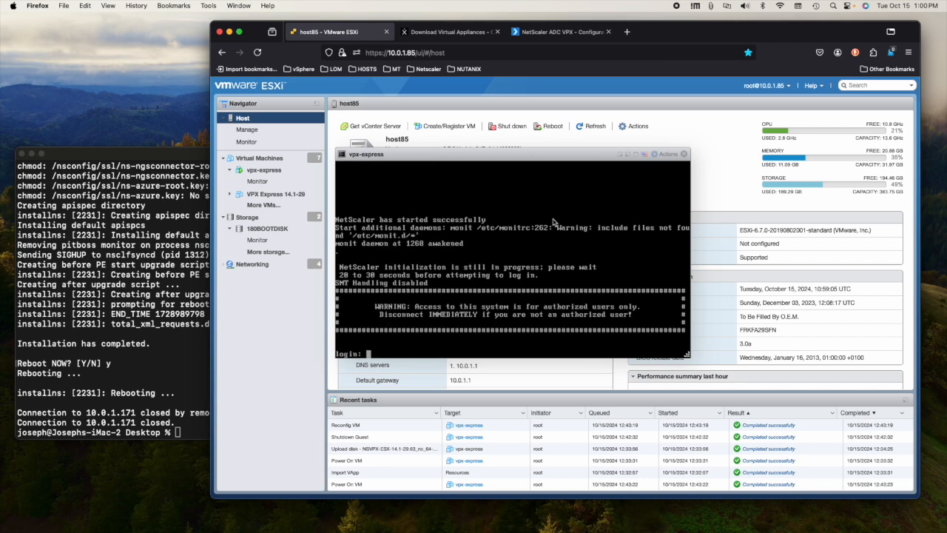
click(429, 30)
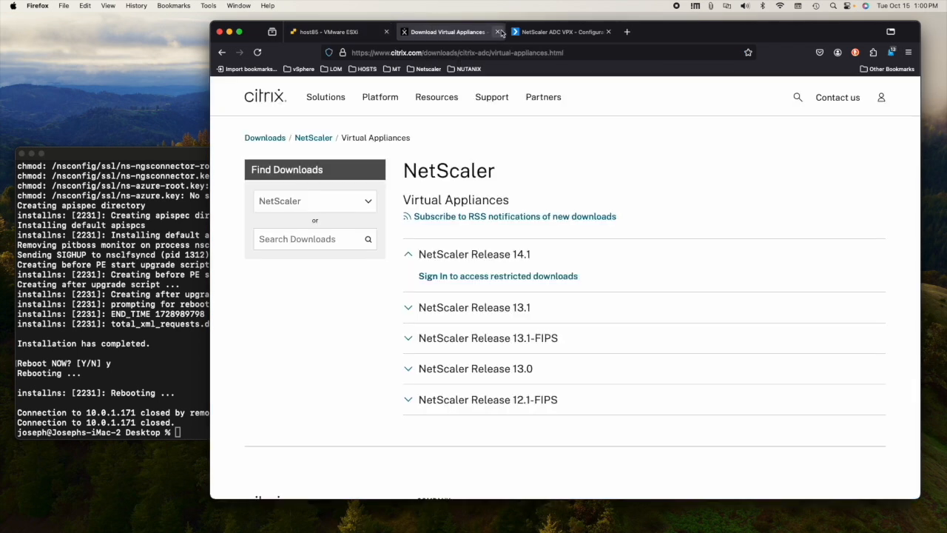
Step: Reload the NetScaler GUI after the reboot and sign in with the saved administrator login
click(548, 31)
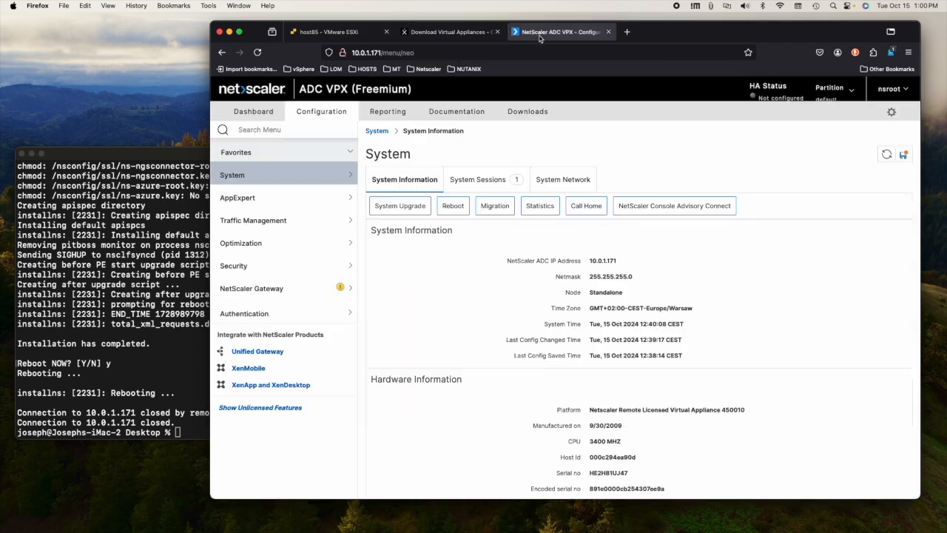
click(258, 52)
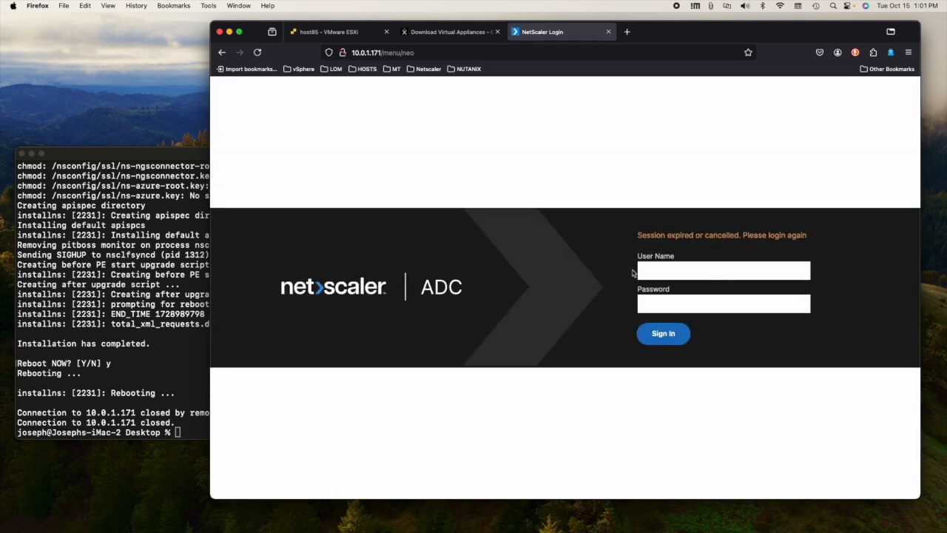
click(651, 271)
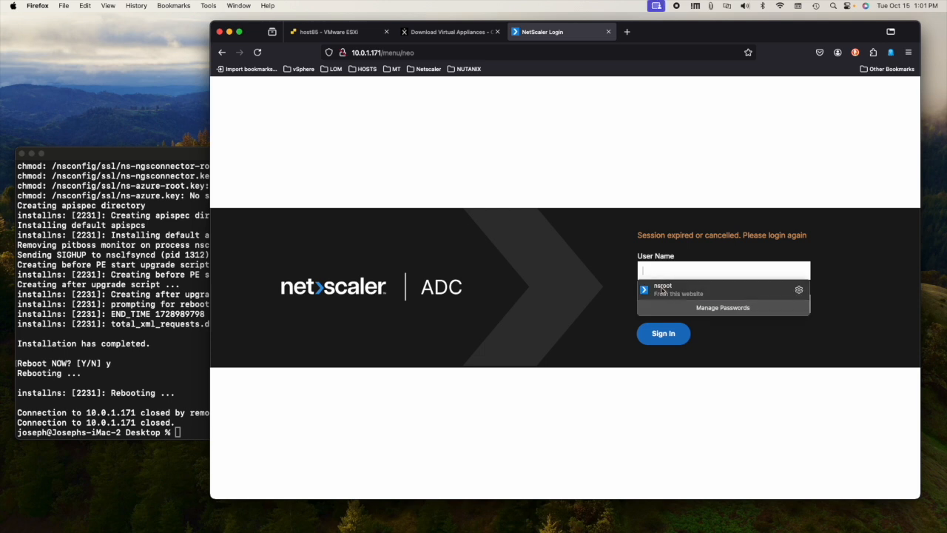
click(662, 290)
click(667, 334)
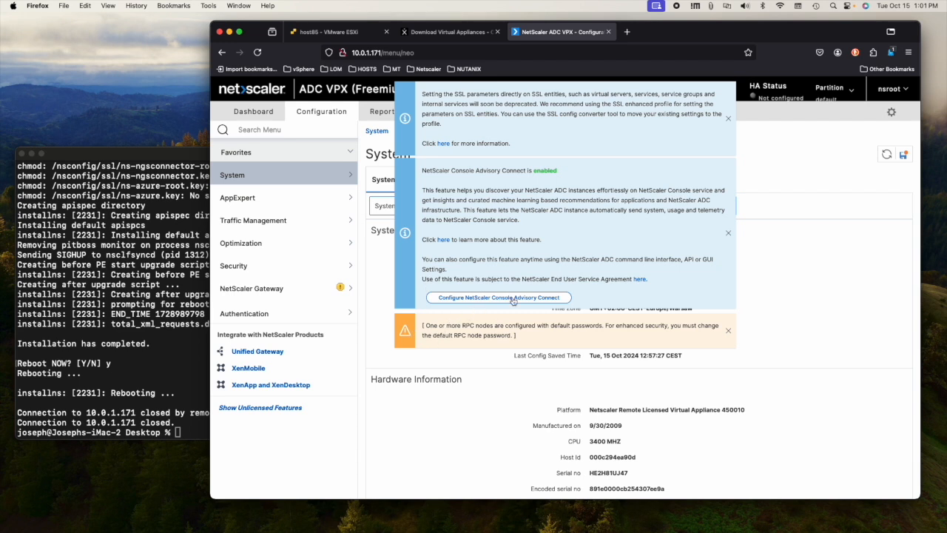
Step: Dismiss the Advisory Connect, RPC password and SSL notices, then open System > Licenses
click(728, 232)
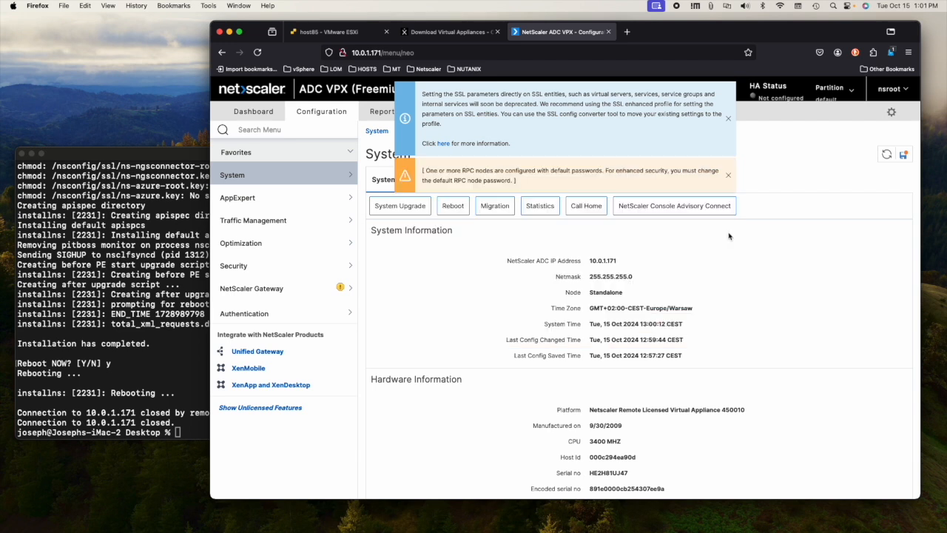
click(730, 176)
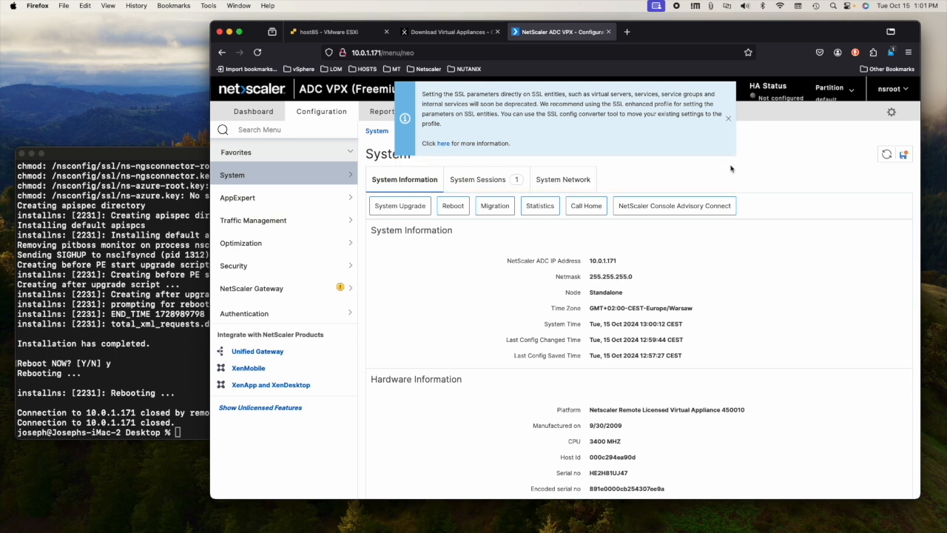
click(729, 119)
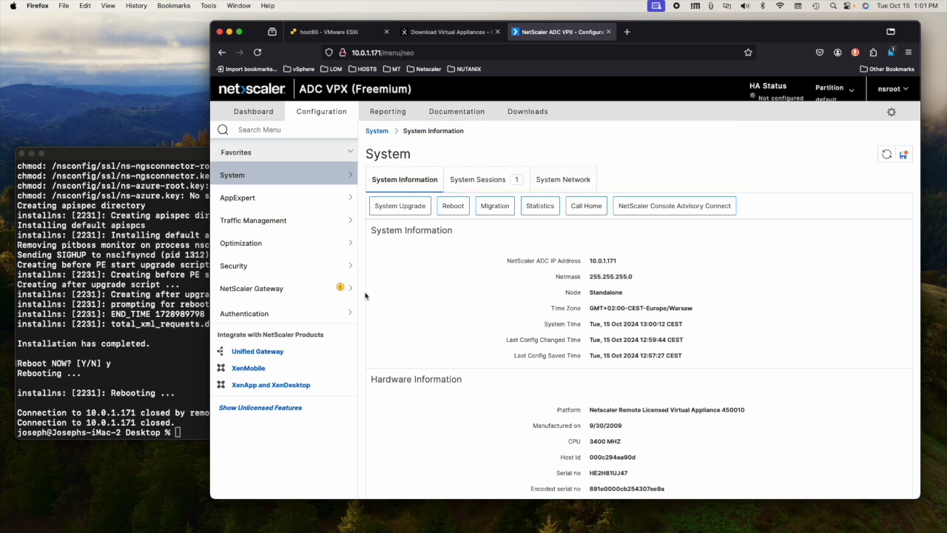
click(272, 178)
click(254, 193)
scroll(582, 356, down, 5)
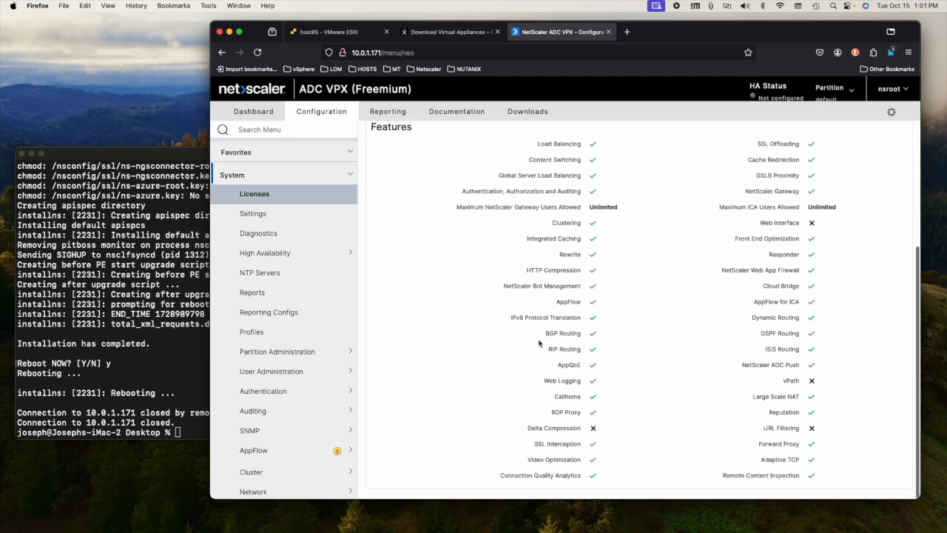
click(255, 195)
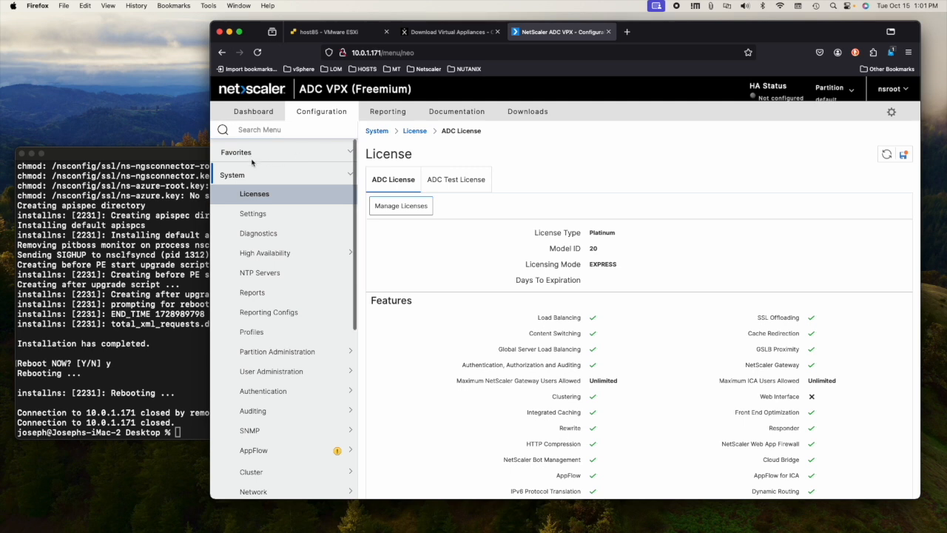
click(196, 370)
key(Up)
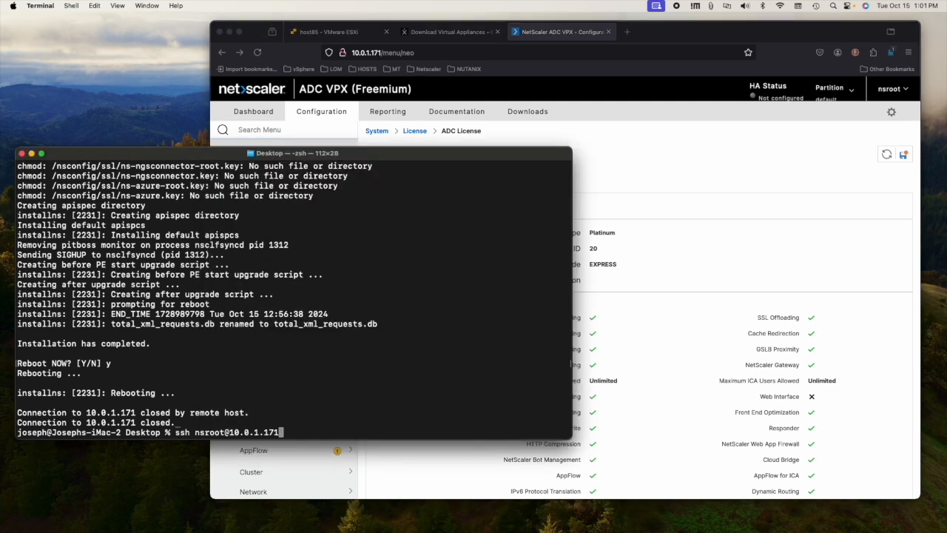
key(Return)
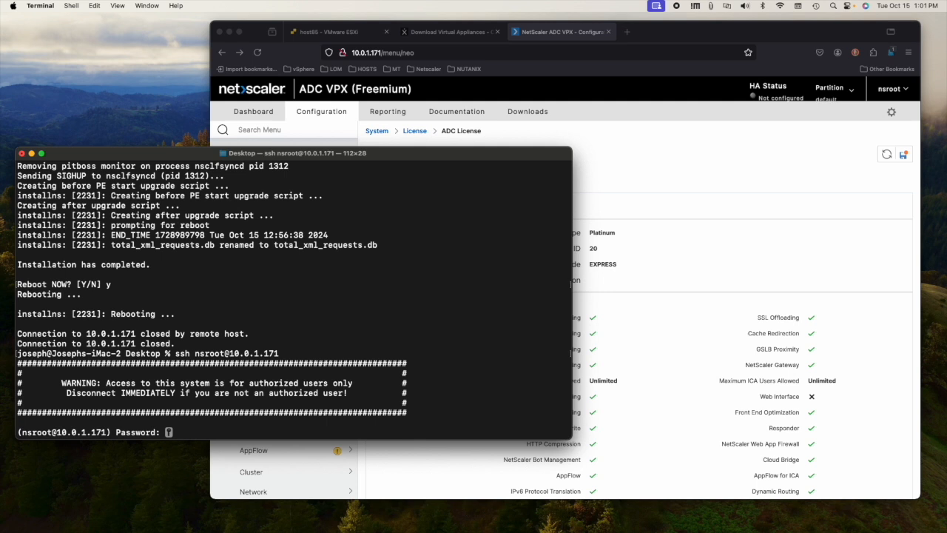
key(Return)
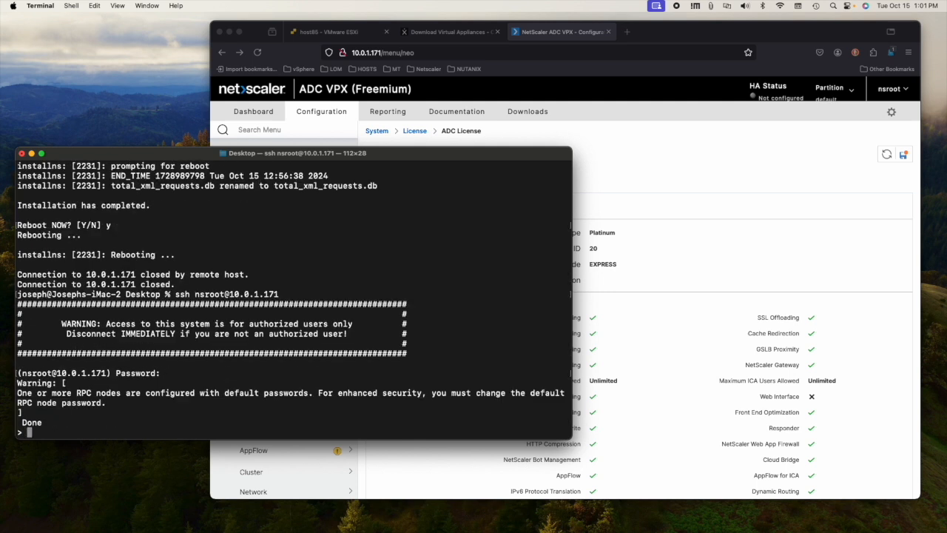
text(sh ns vp)
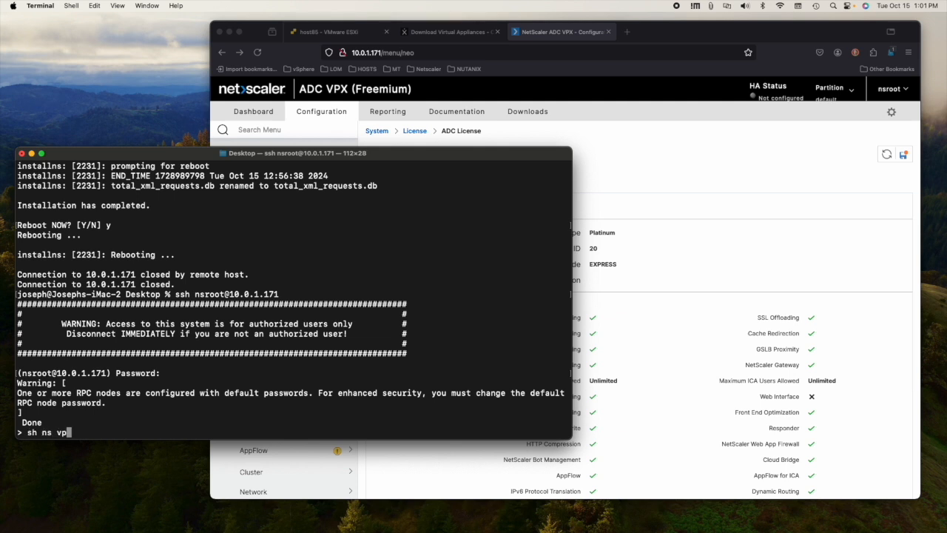
text(xparam)
key(Return)
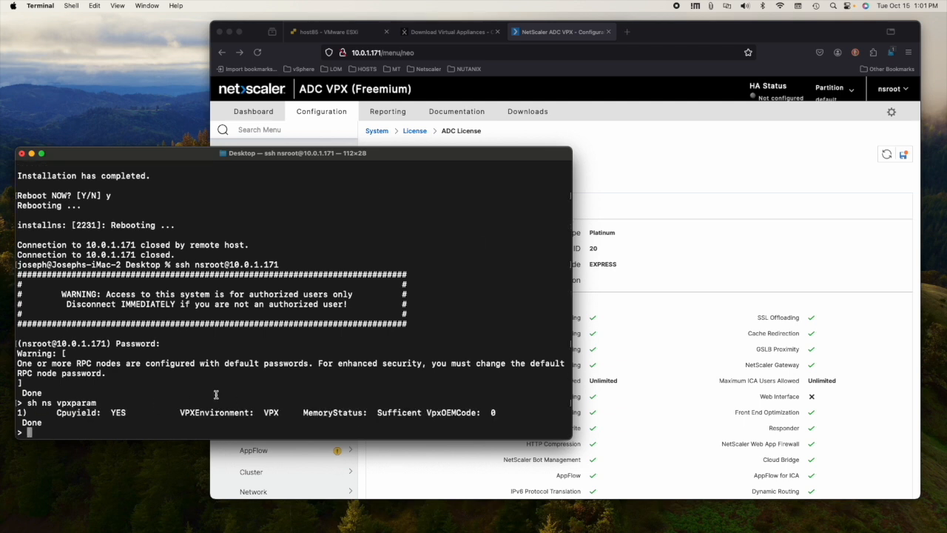
click(316, 34)
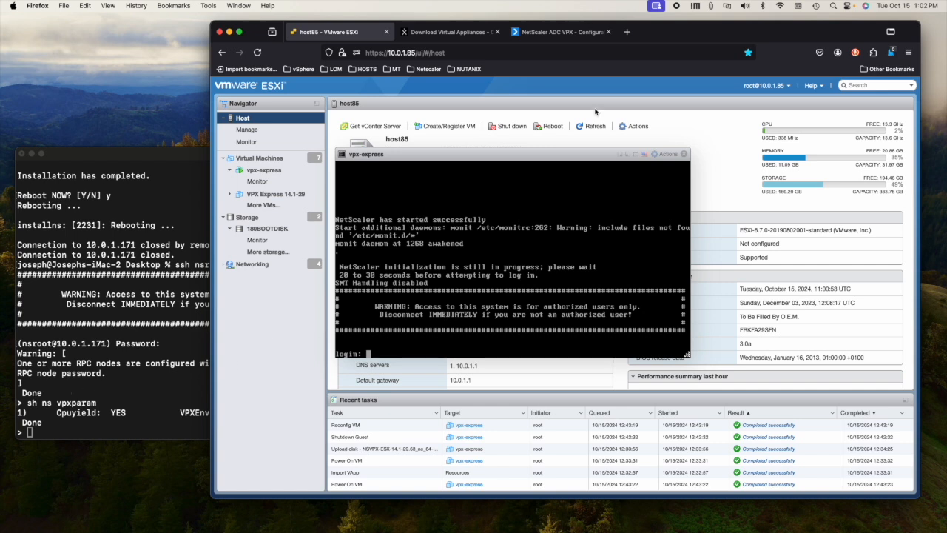
click(446, 32)
click(543, 33)
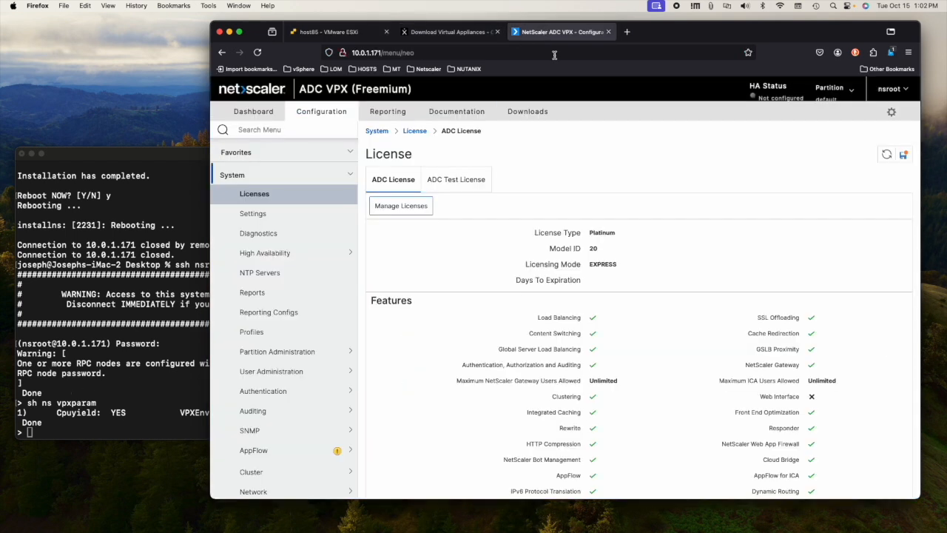
click(376, 53)
click(425, 53)
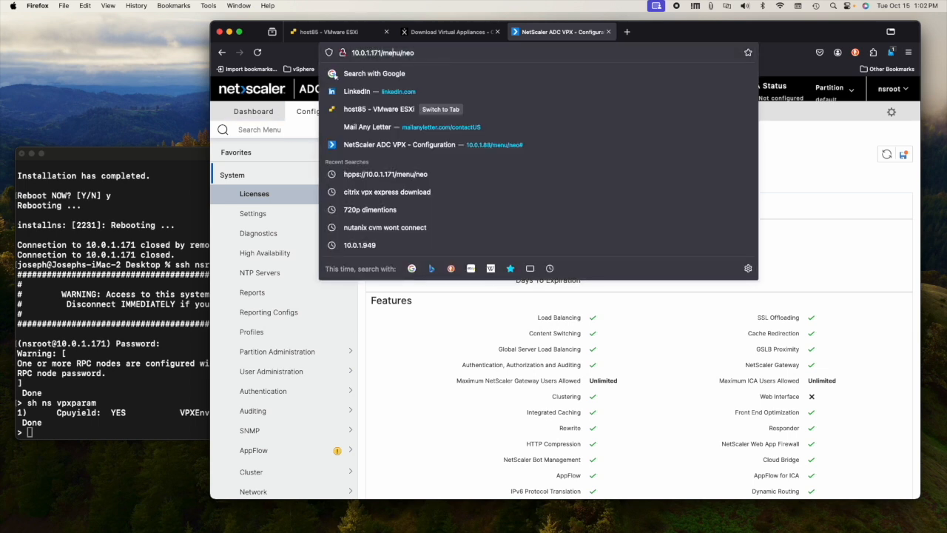
key(Home)
text(https://)
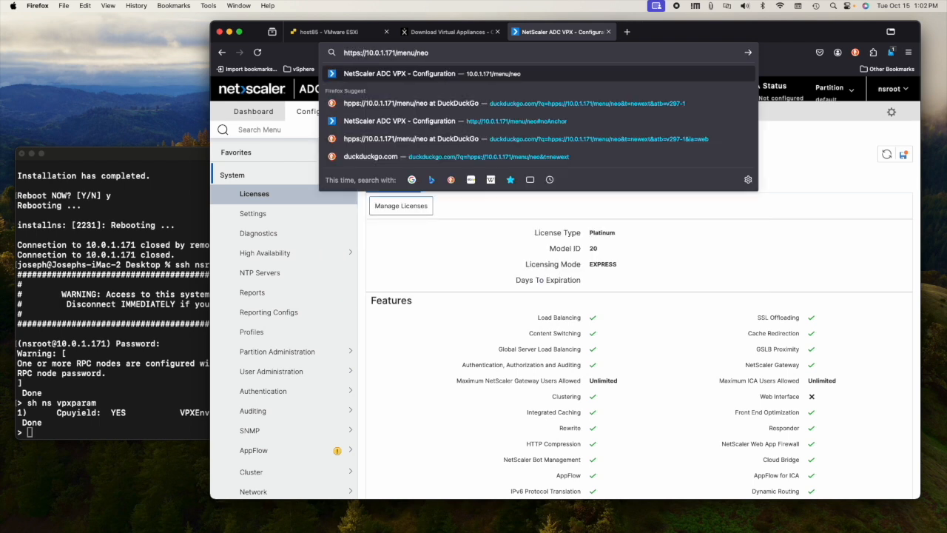
key(Return)
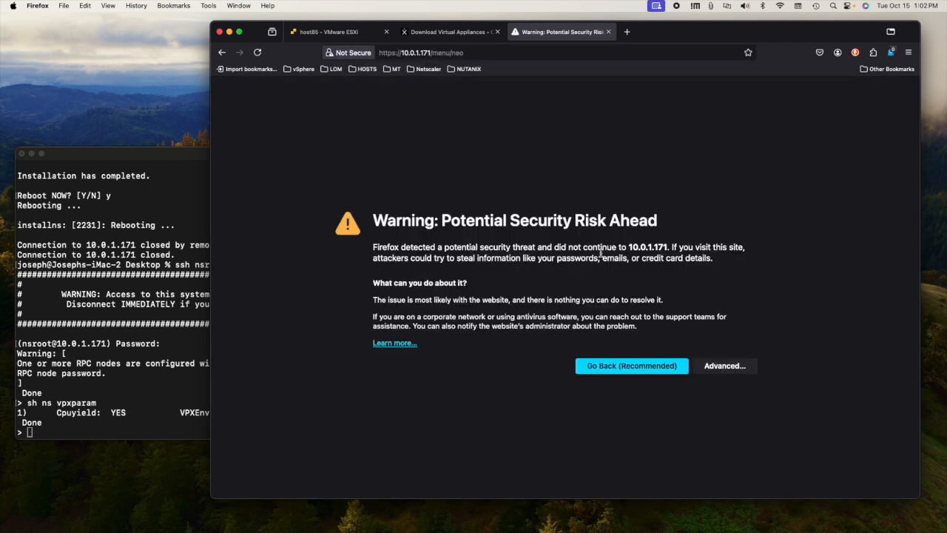
click(726, 367)
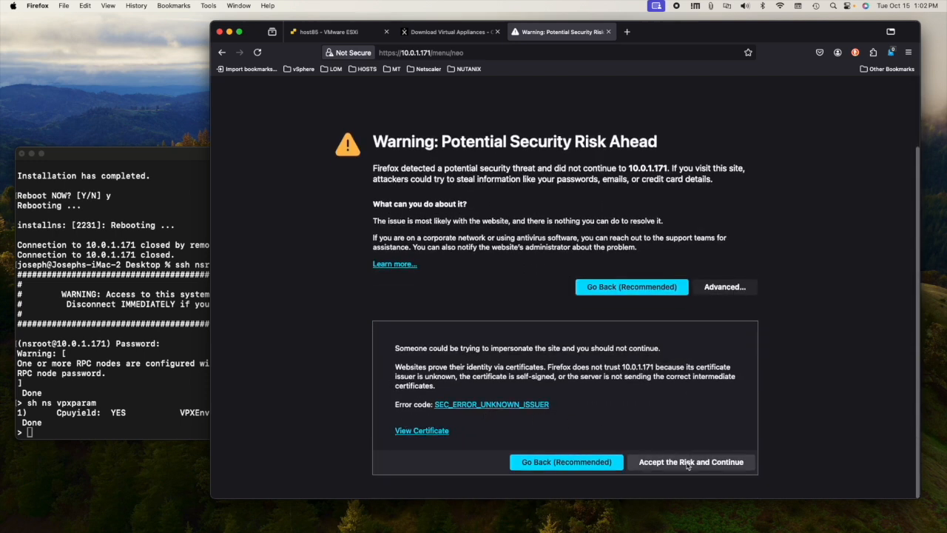
click(688, 463)
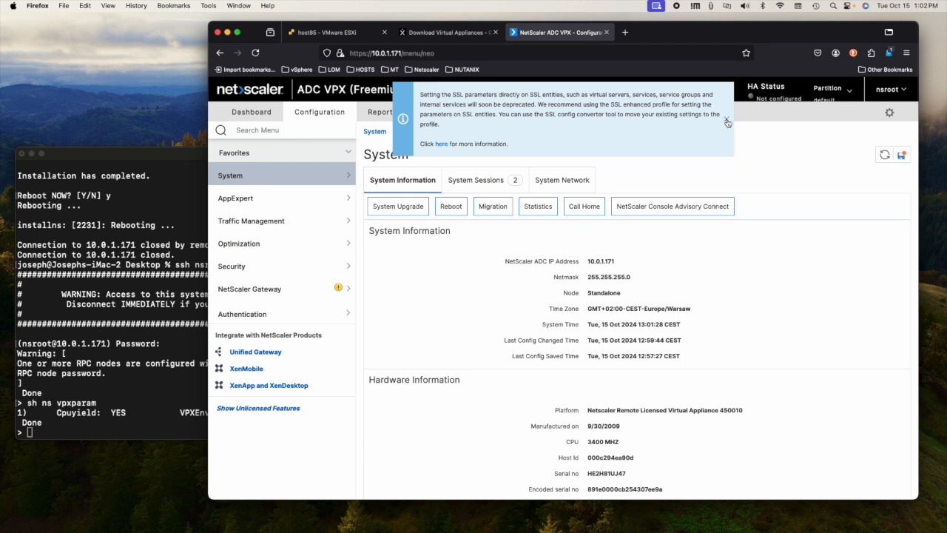
Step: Dismiss the SSL parameters notice and save the running configuration
click(726, 120)
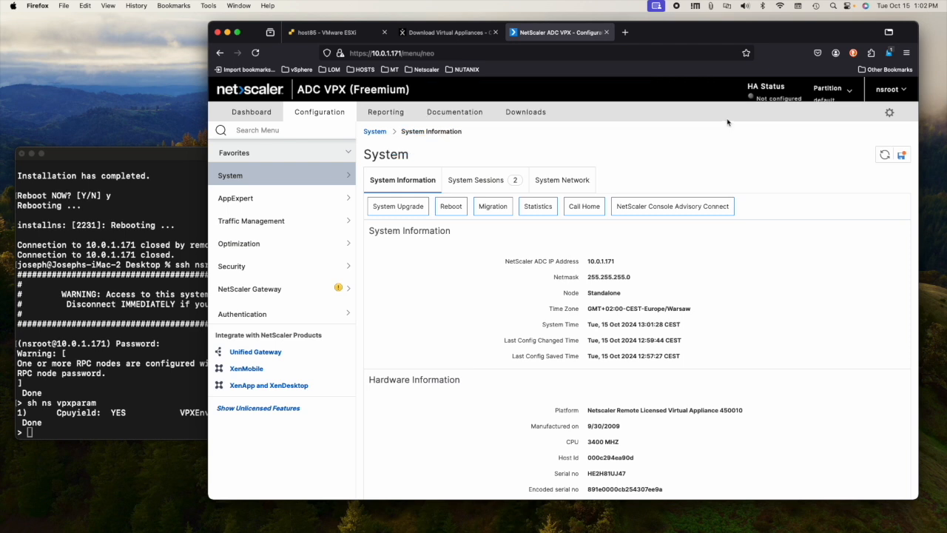
click(901, 156)
click(618, 315)
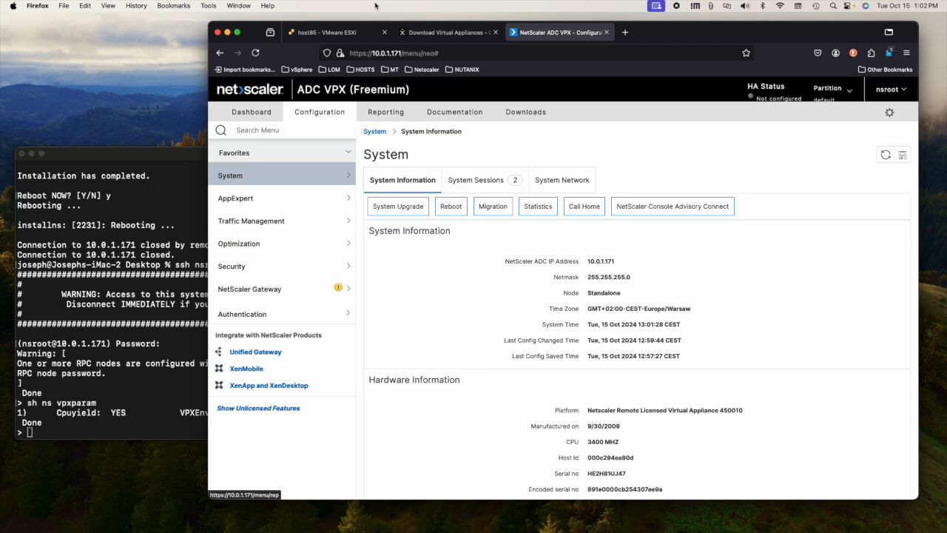
click(328, 33)
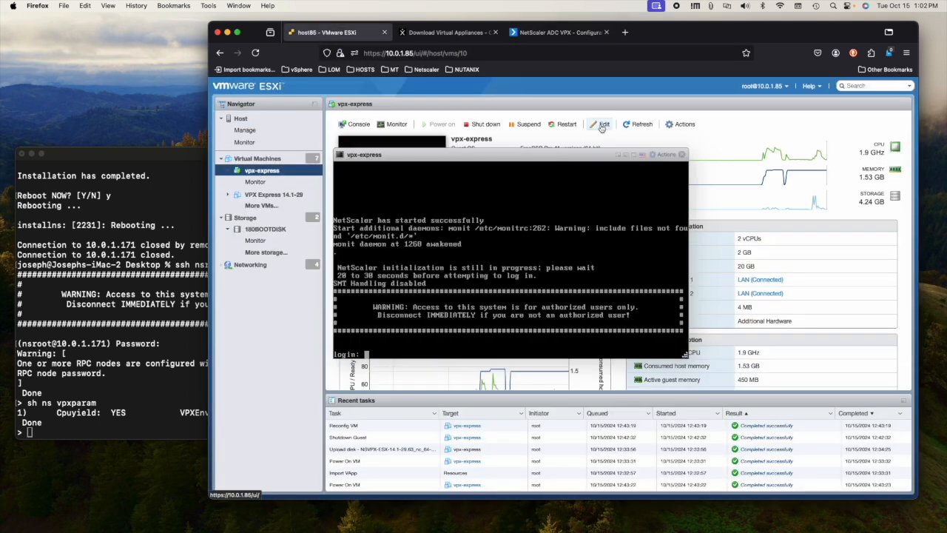
Step: View vpx-express settings (2 vCPUs, 2 GB memory, 20 GB disk) and cancel without changes
click(601, 126)
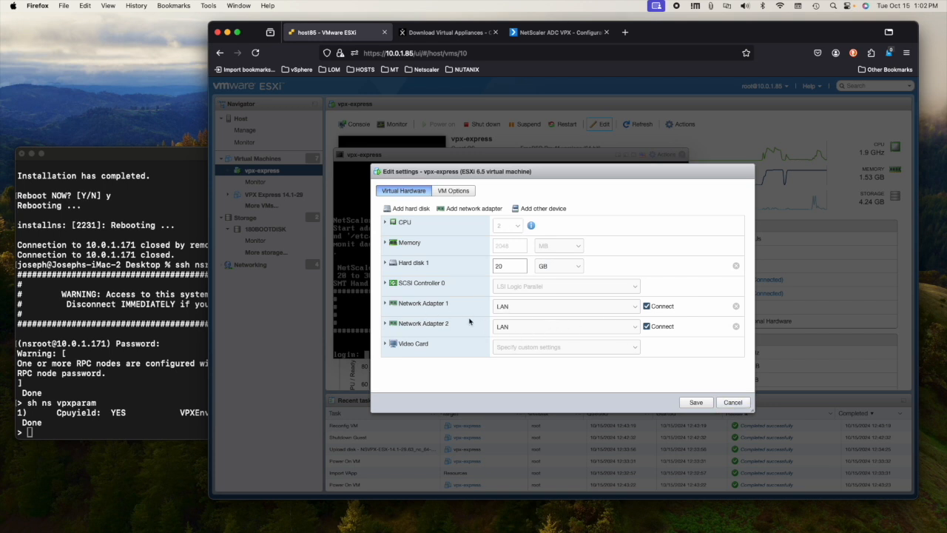
click(732, 403)
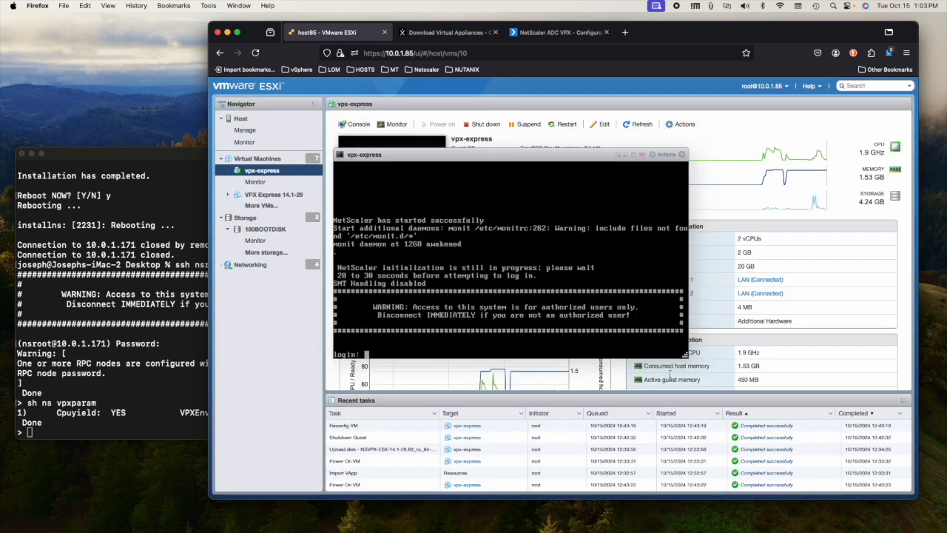